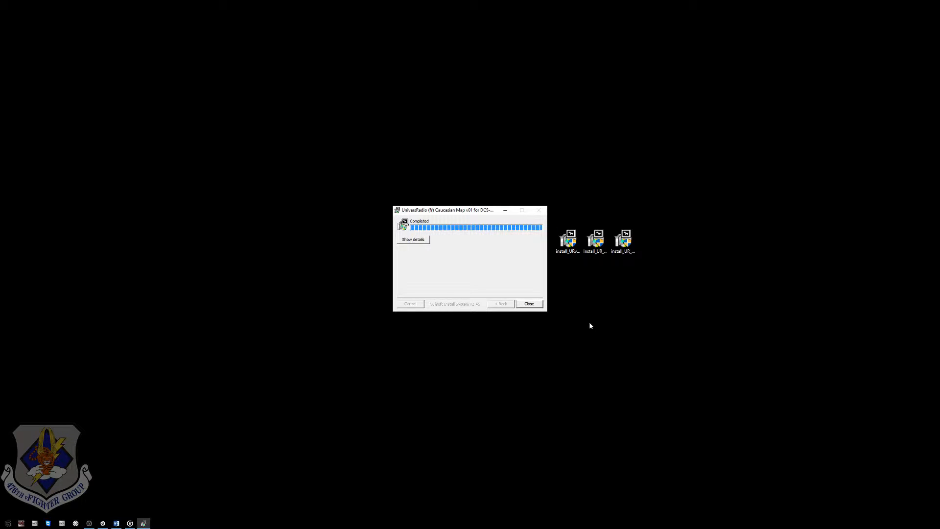
# Close the completed Caucasian Map installer, open the UniversRadio Control Panel and install the DCS export
pyautogui.click(541, 303)
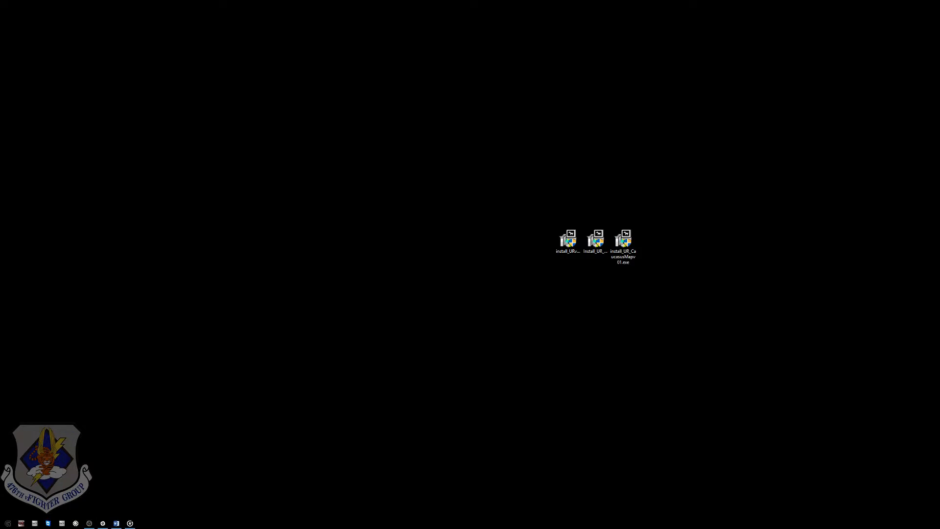
pyautogui.press('super')
pyautogui.moveTo(236, 49); pyautogui.dragTo(390, 117)
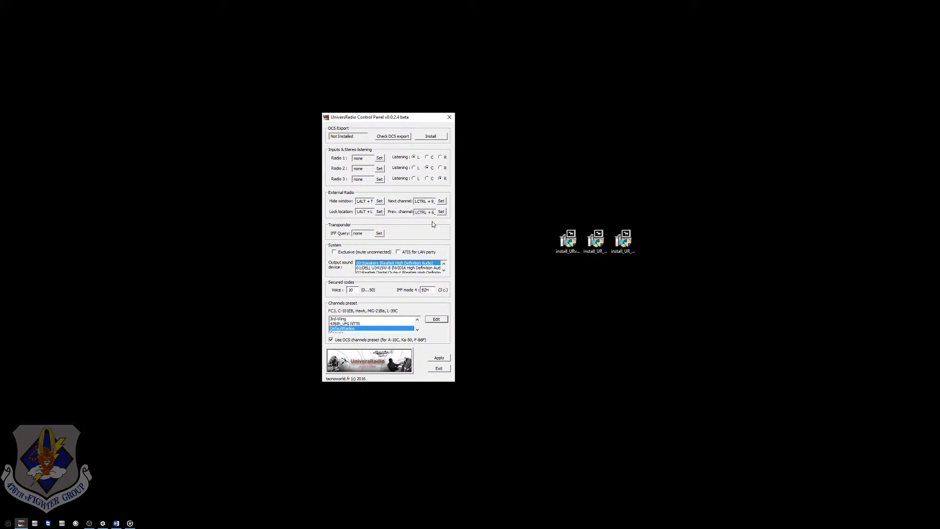
pyautogui.click(432, 137)
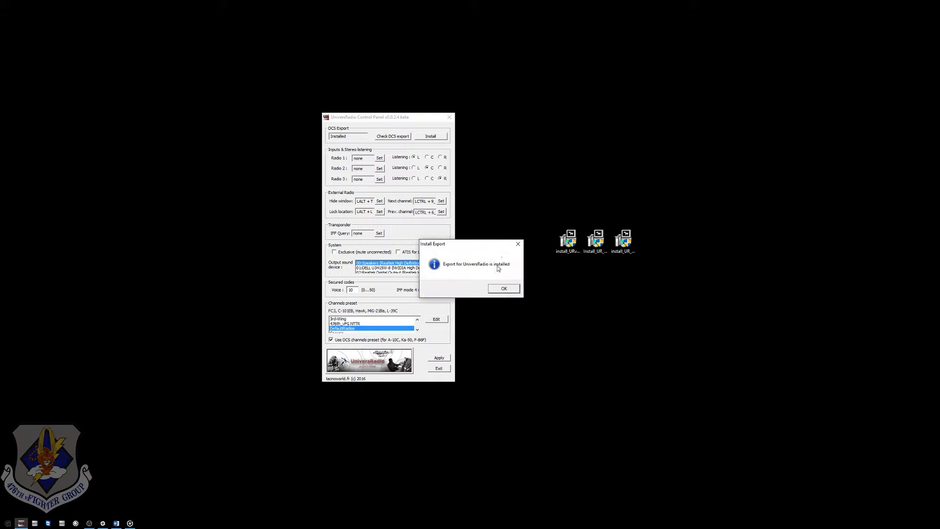
pyautogui.click(504, 291)
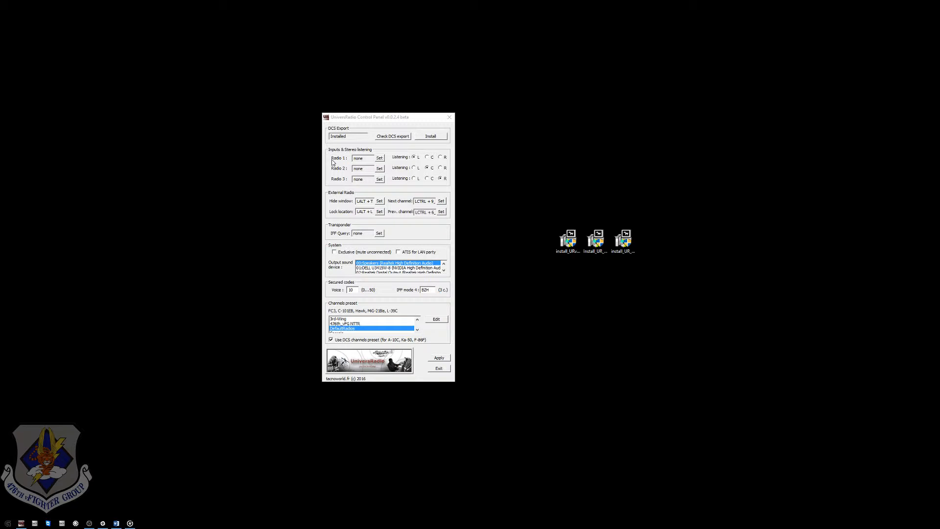
# Assign joystick 1 button 6 to Radio 1, button 5 to Radio 2 and button 4 to Radio 3
pyautogui.click(380, 158)
pyautogui.click(379, 158)
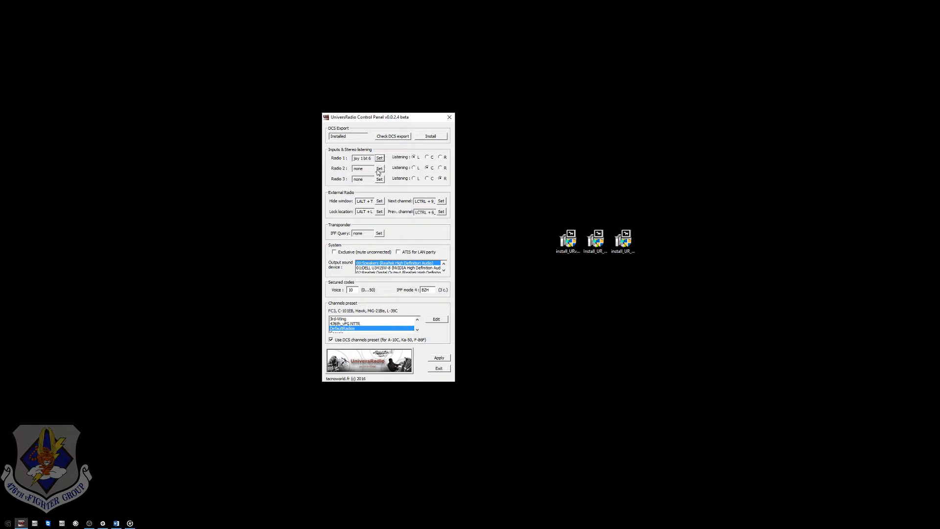
pyautogui.click(379, 169)
pyautogui.click(378, 180)
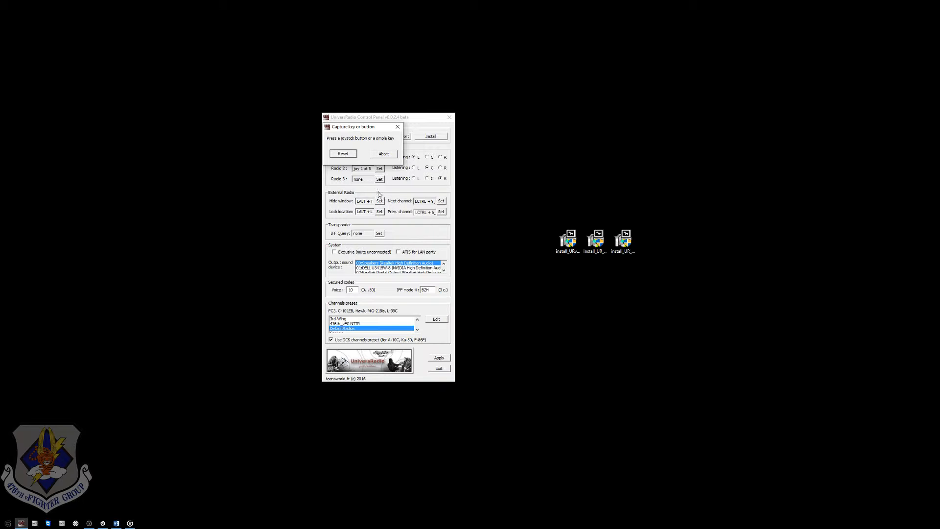
pyautogui.moveTo(366, 129); pyautogui.dragTo(395, 80)
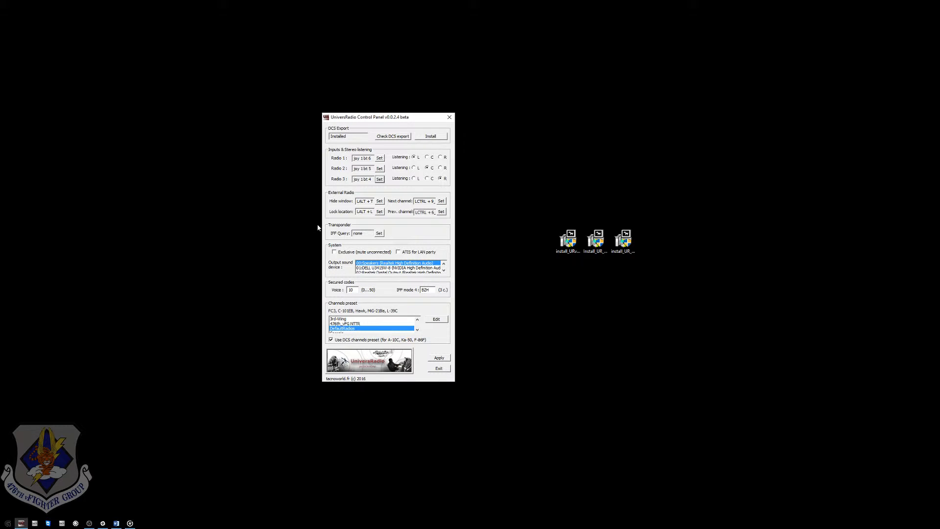
# Enable Exclusive (mute unconnected) and choose 04:Speakers (ASUS Essence STX II Audio Device) as the output sound device
pyautogui.click(348, 255)
pyautogui.click(444, 271)
pyautogui.click(444, 271)
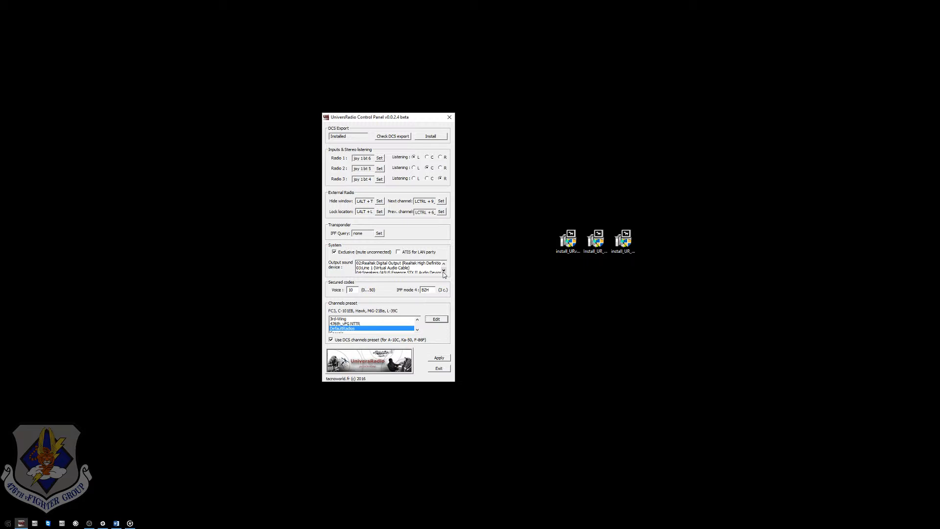
pyautogui.doubleClick(443, 271)
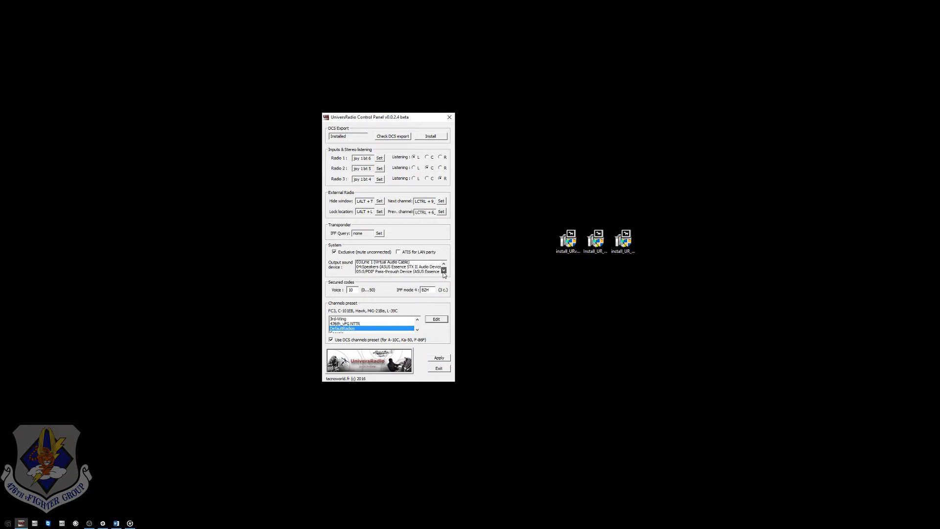
pyautogui.click(435, 265)
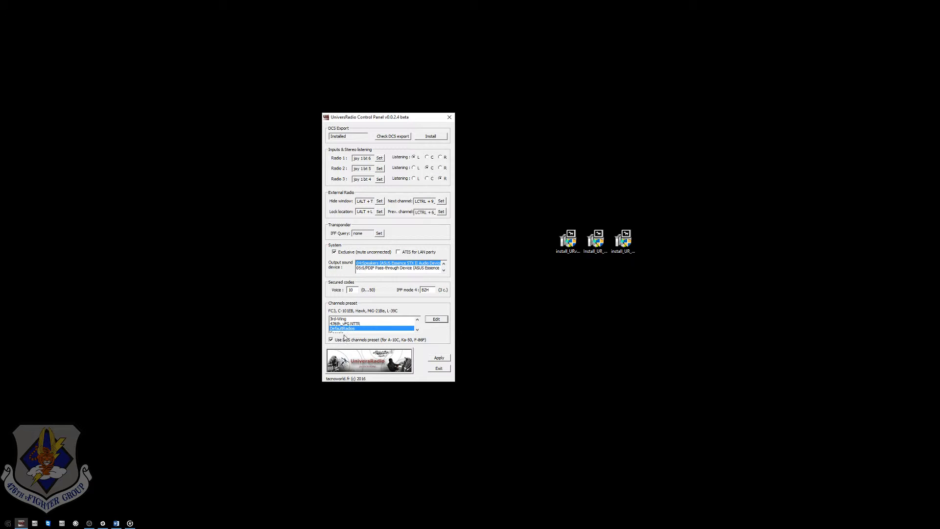
# Apply the UniversRadio settings and exit the control panel
pyautogui.click(444, 359)
pyautogui.click(488, 284)
pyautogui.click(439, 369)
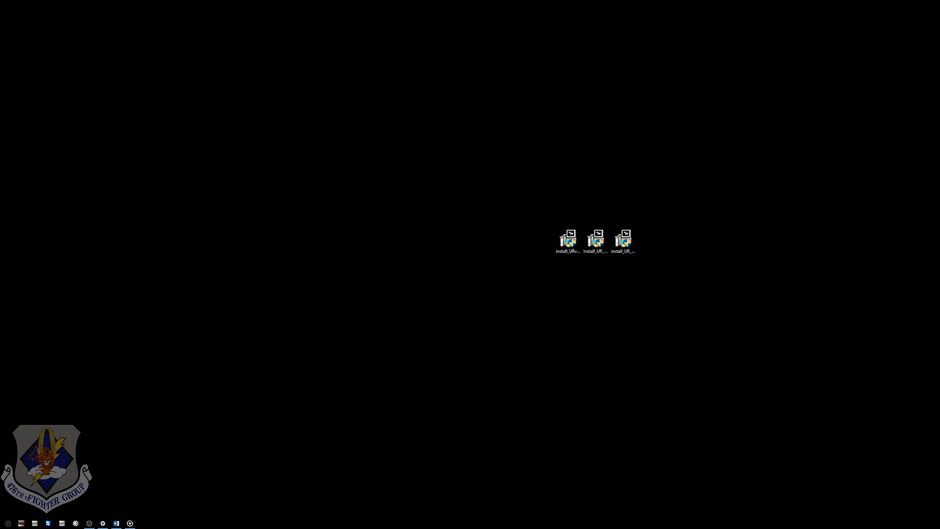
# In File Explorer, copy Tacnoworld_UR_DCSW.luac from the Scripts folder of Saved Games\DCS
pyautogui.moveTo(0, 128); pyautogui.dragTo(519, 63)
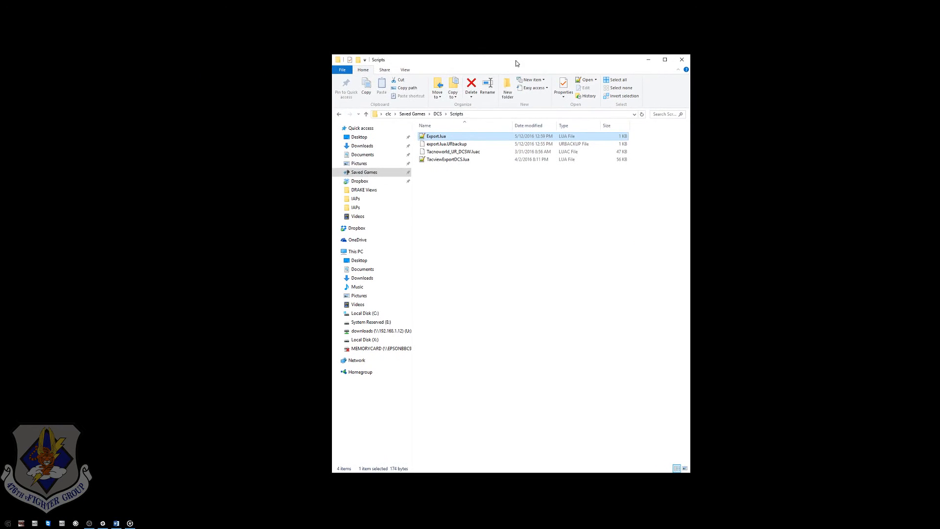
pyautogui.click(365, 114)
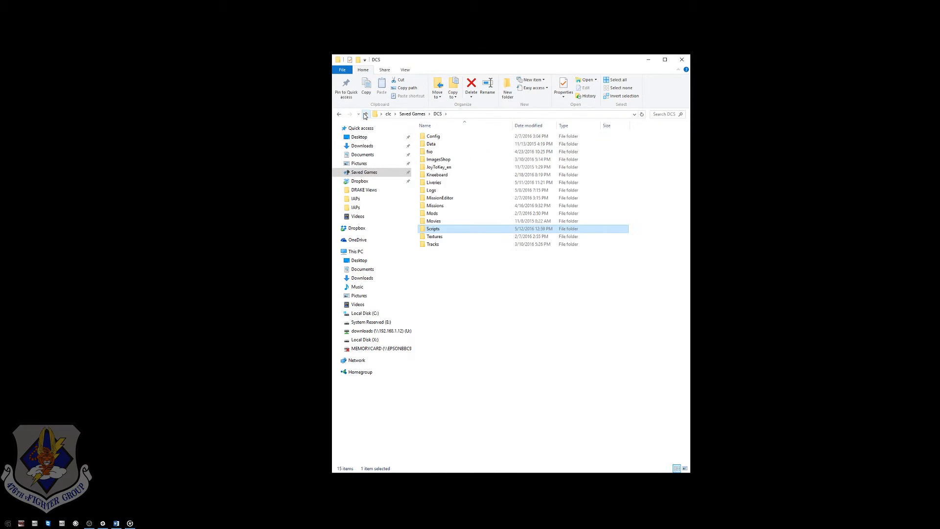
pyautogui.click(366, 115)
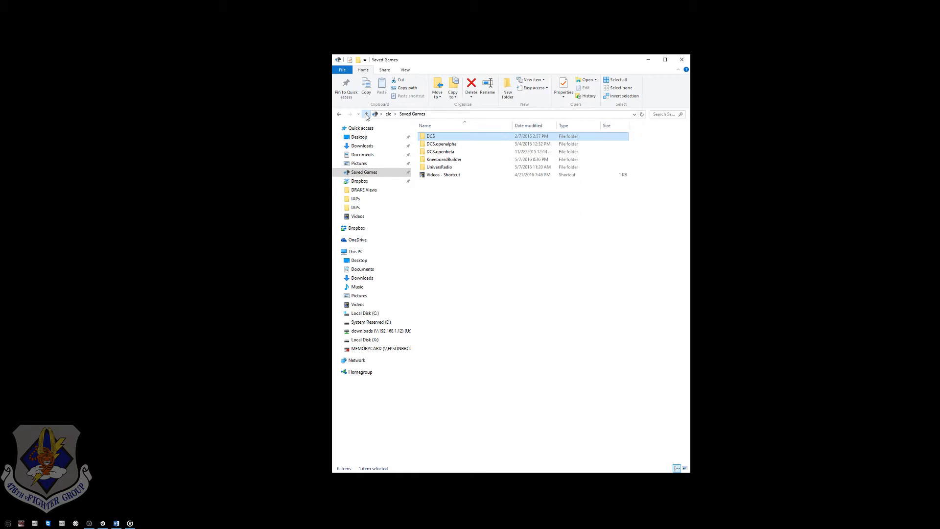
pyautogui.doubleClick(440, 138)
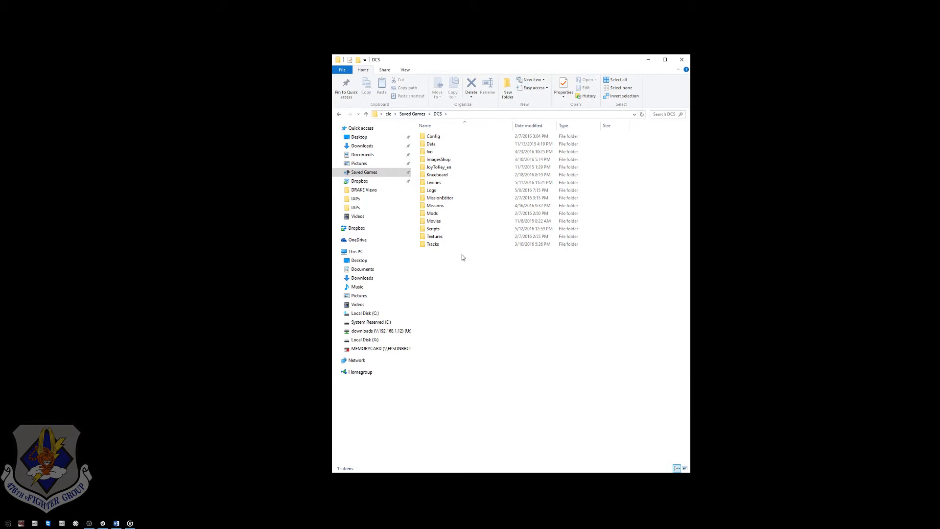
pyautogui.doubleClick(447, 230)
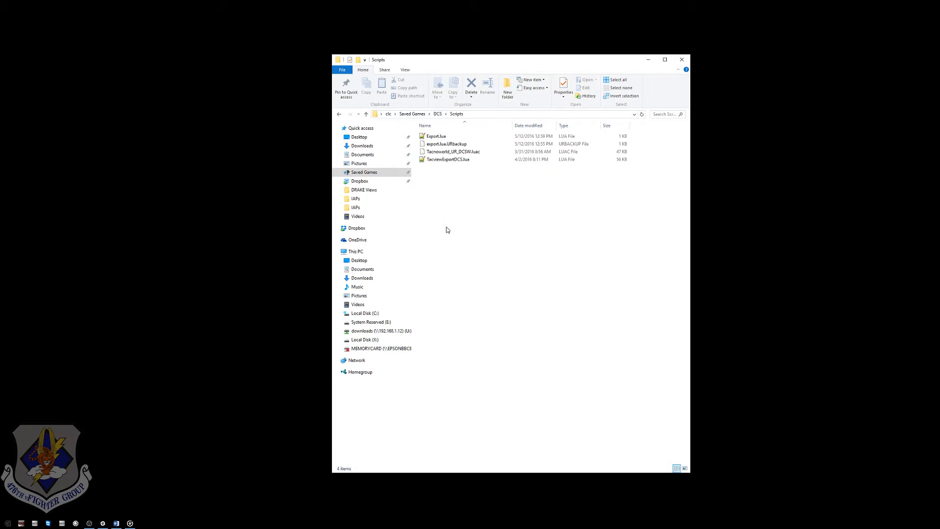
pyautogui.click(453, 152)
pyautogui.rightClick(453, 152)
pyautogui.click(485, 239)
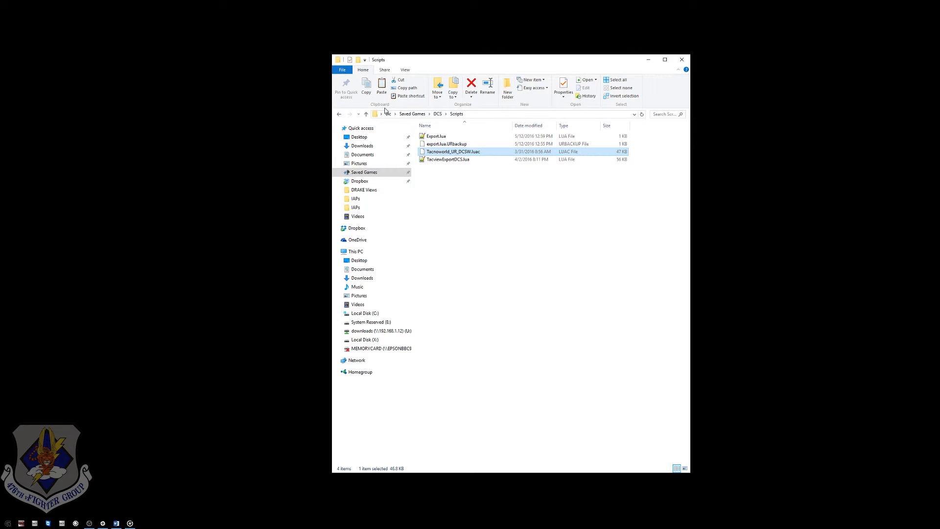
# Paste the copied file into Saved Games\DCS.openalpha\Scripts, replacing the existing file there
pyautogui.click(367, 114)
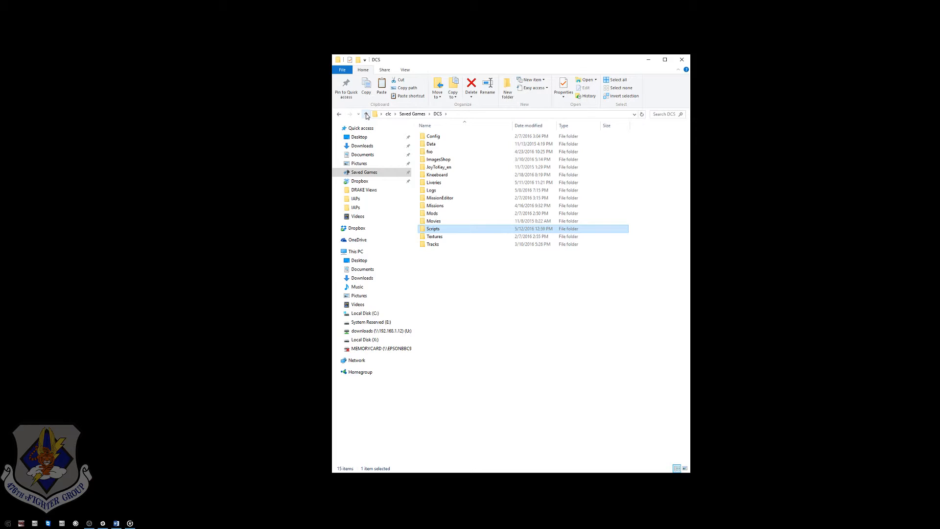
pyautogui.click(367, 114)
pyautogui.doubleClick(443, 144)
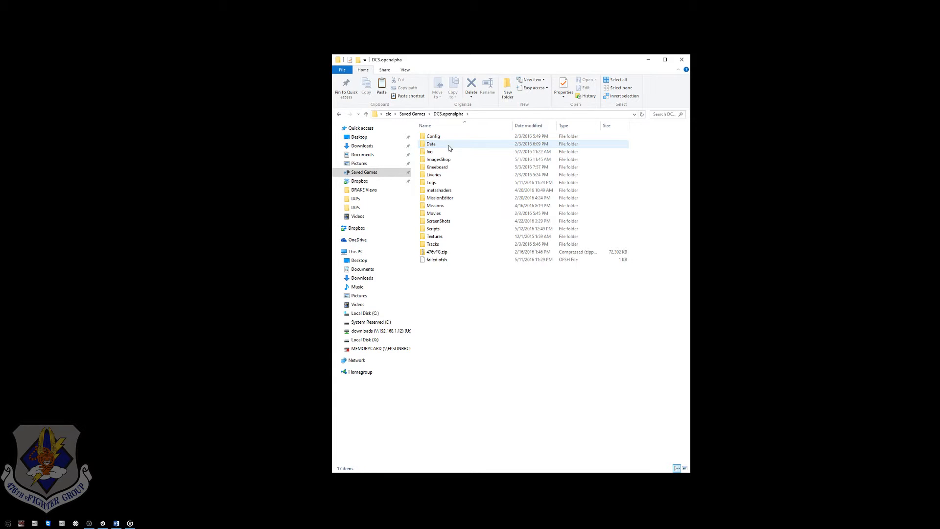
pyautogui.doubleClick(439, 228)
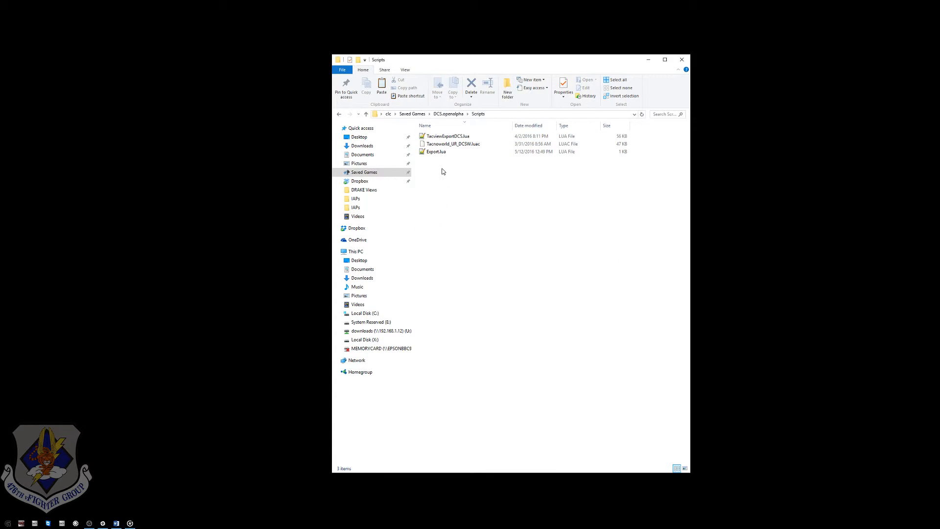
pyautogui.rightClick(442, 171)
pyautogui.click(458, 219)
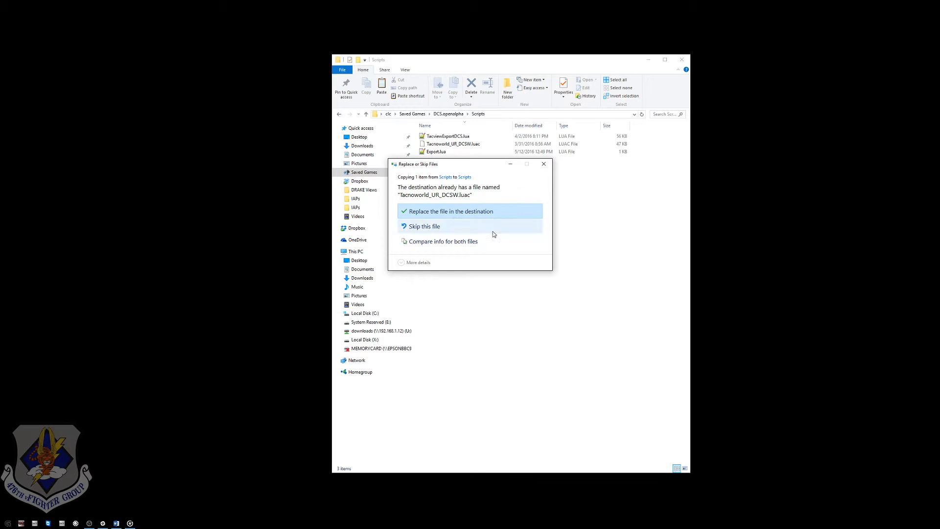
pyautogui.click(469, 211)
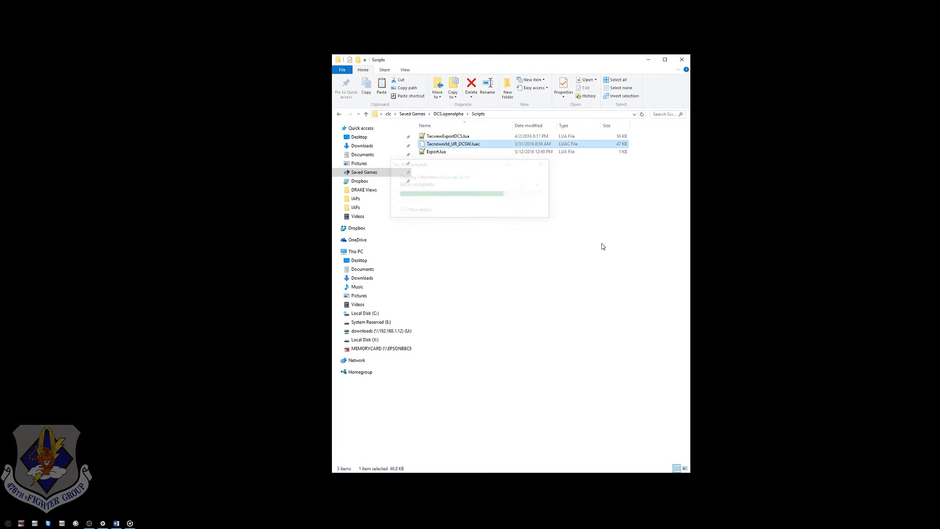
# Open Export.lua from Saved Games\DCS\Scripts in Notepad++, copy its dofile line for Tacnoworld_UR_DCSW.luac and close the editor
pyautogui.click(366, 115)
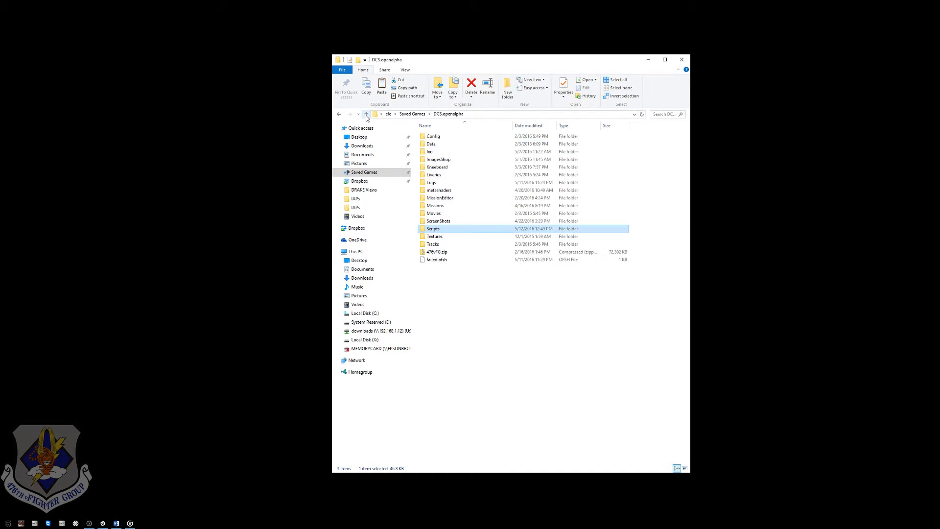
pyautogui.click(367, 116)
pyautogui.click(453, 137)
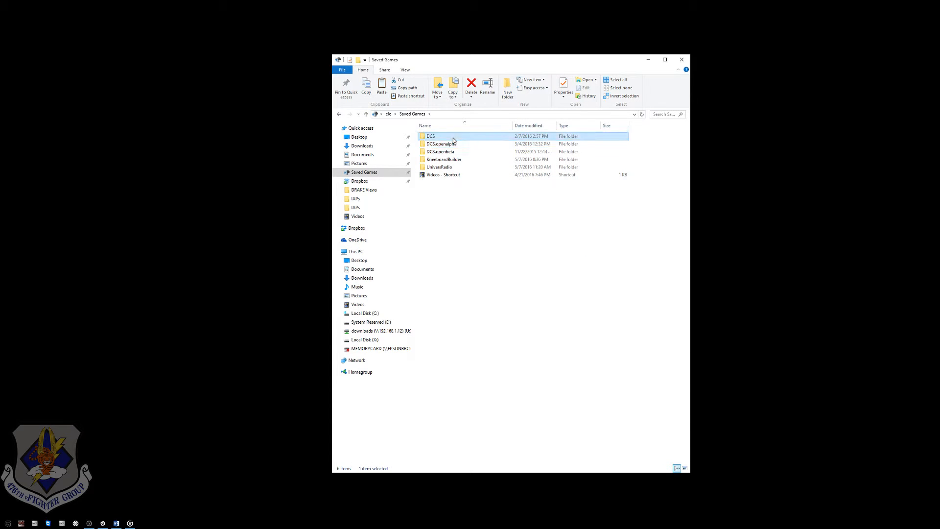
pyautogui.doubleClick(454, 137)
pyautogui.doubleClick(435, 231)
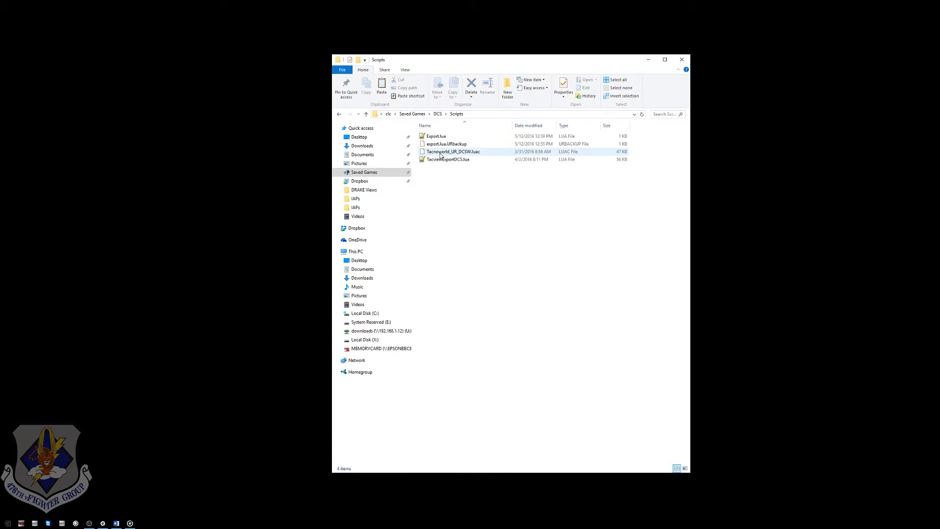
pyautogui.click(438, 137)
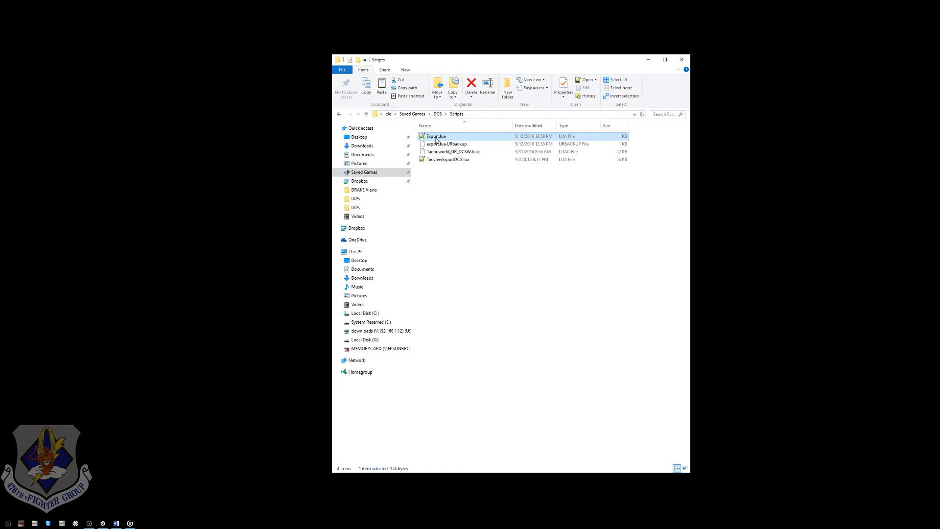
pyautogui.rightClick(436, 140)
pyautogui.click(457, 166)
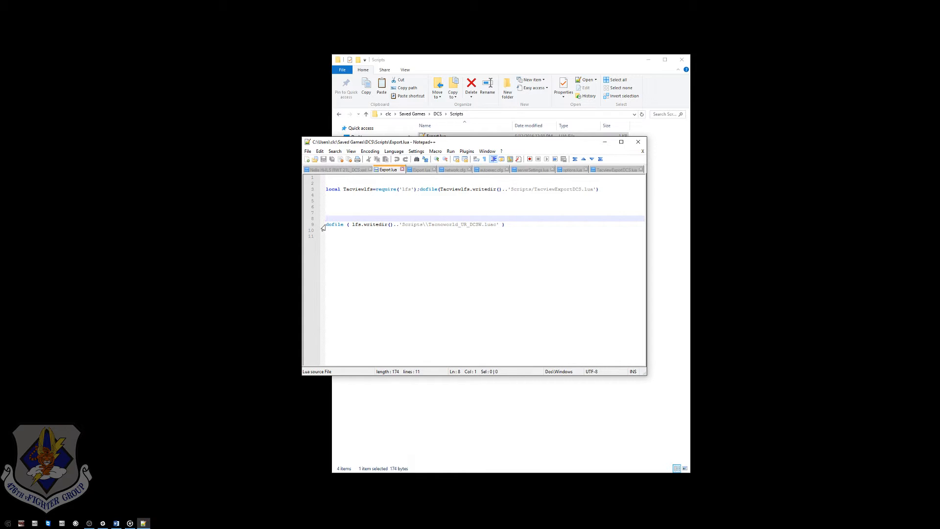
pyautogui.moveTo(515, 223); pyautogui.dragTo(324, 227)
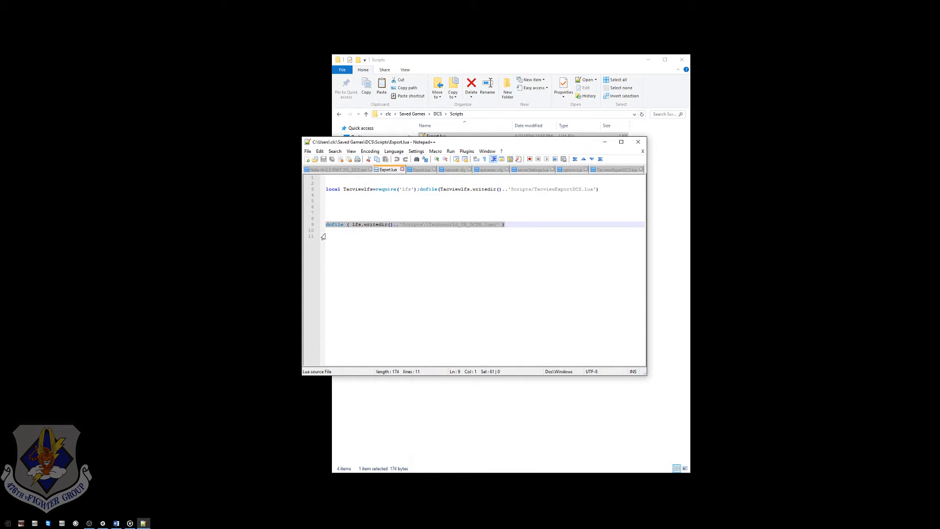
pyautogui.hotkey('ctrl', 'c')
pyautogui.click(639, 143)
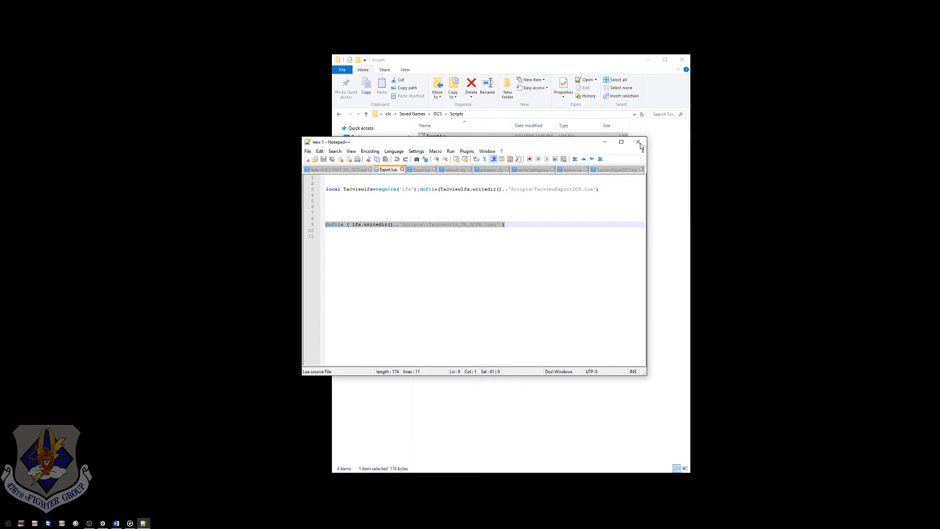
# Open Export.lua from Saved Games\DCS.openalpha\Scripts in Notepad++, check it for the Tacnoworld_UR_DCSW.luac dofile line and close it
pyautogui.click(366, 114)
pyautogui.click(366, 114)
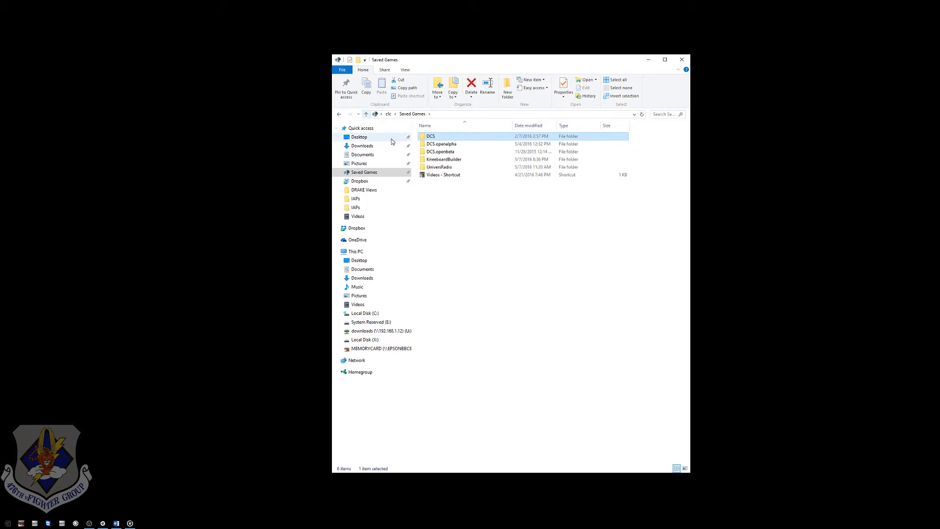
pyautogui.doubleClick(432, 146)
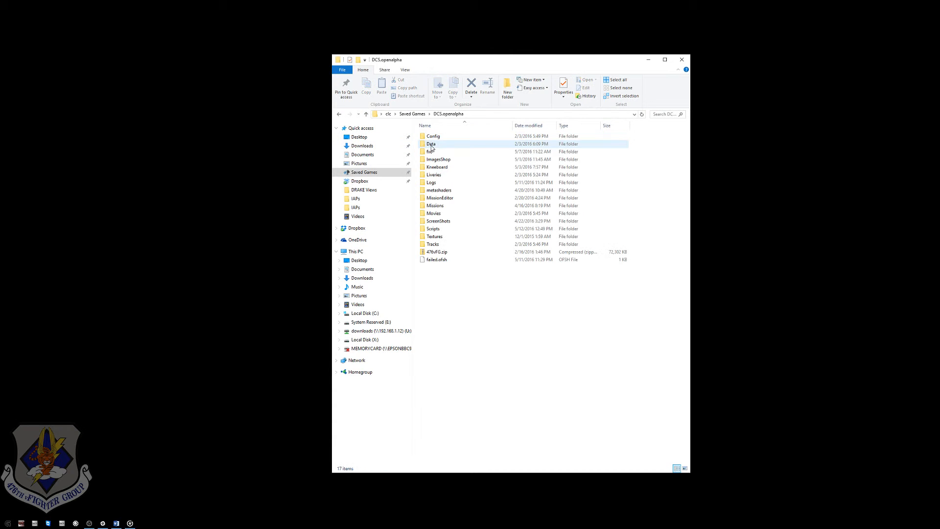
pyautogui.doubleClick(433, 229)
pyautogui.click(437, 152)
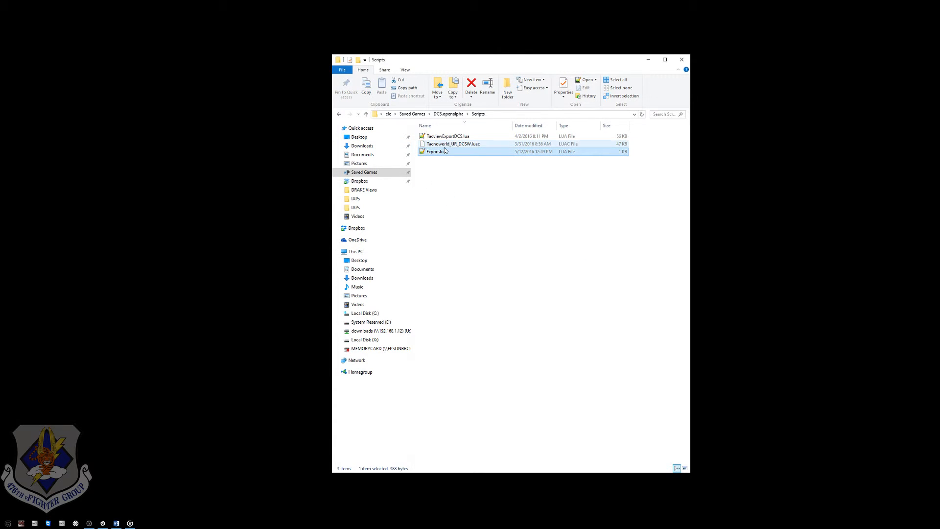
pyautogui.rightClick(450, 151)
pyautogui.click(473, 182)
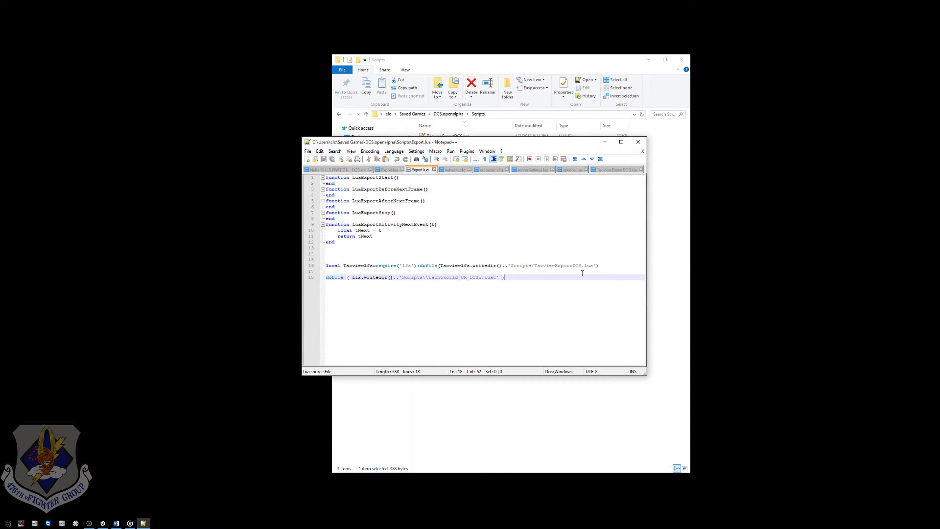
pyautogui.moveTo(542, 143); pyautogui.dragTo(572, 185)
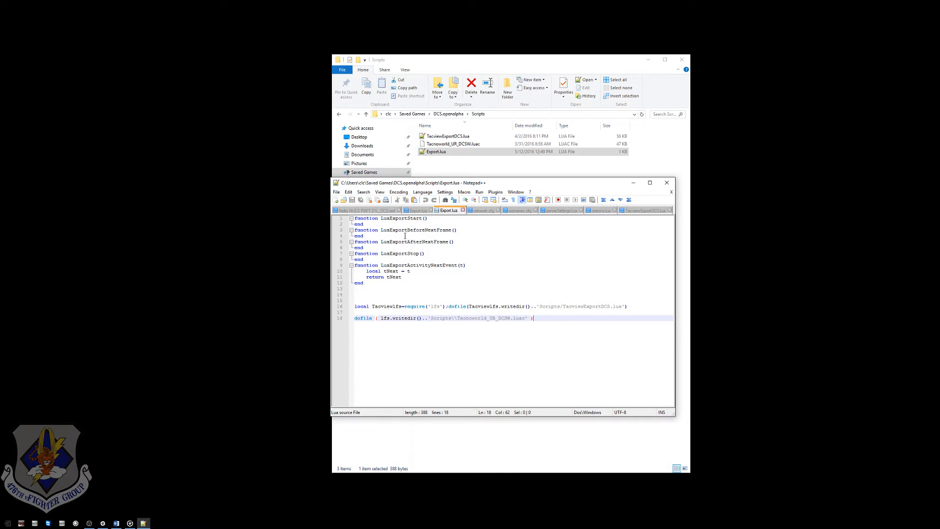
pyautogui.click(665, 183)
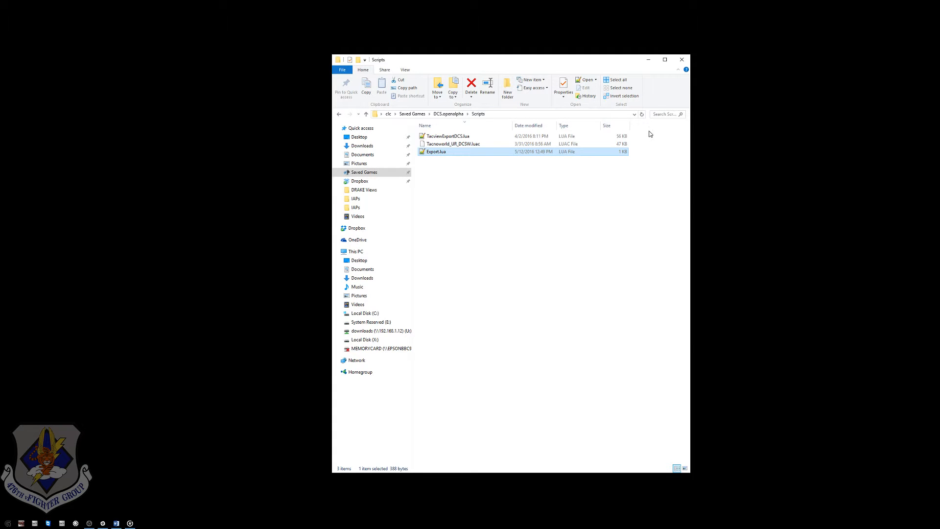
# Close File Explorer, switch to TeamSpeak 3 and open the additional hotkey settings from the push-to-talk capture options
pyautogui.click(683, 60)
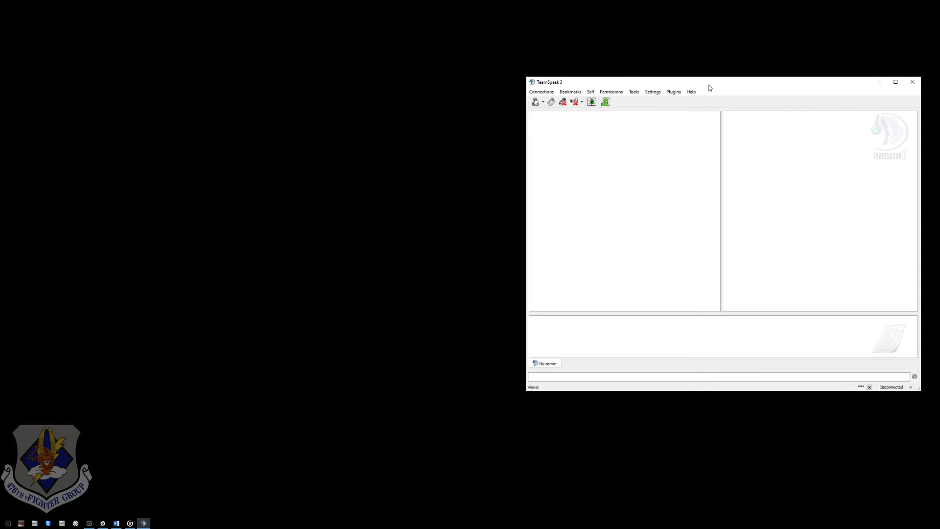
pyautogui.moveTo(710, 83); pyautogui.dragTo(555, 114)
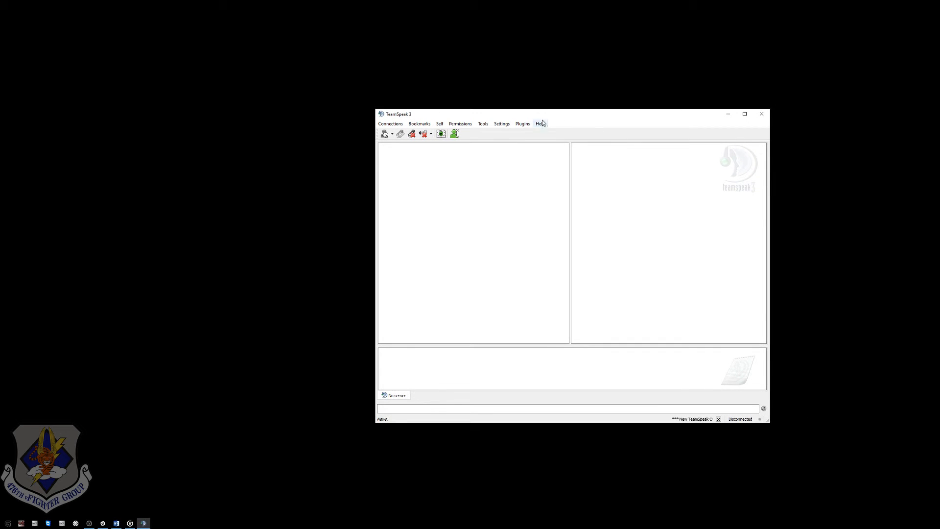
pyautogui.click(506, 124)
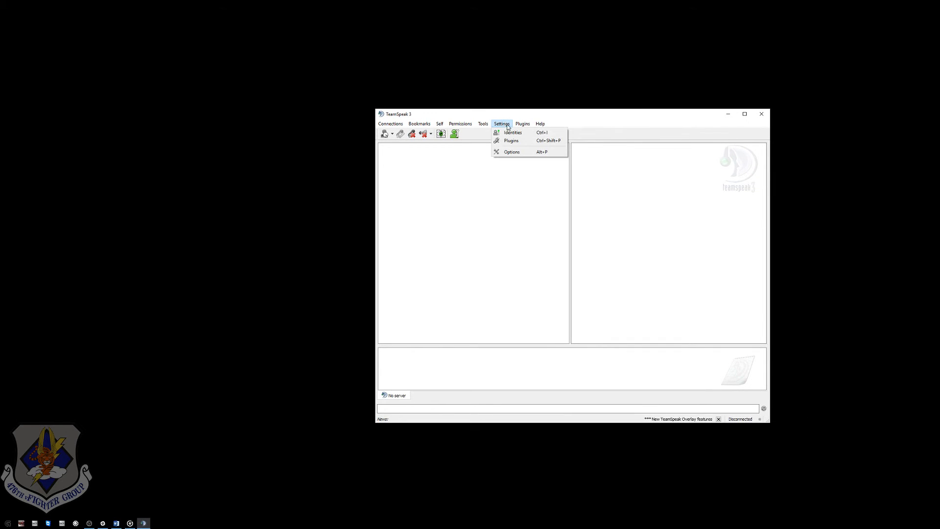
pyautogui.click(511, 151)
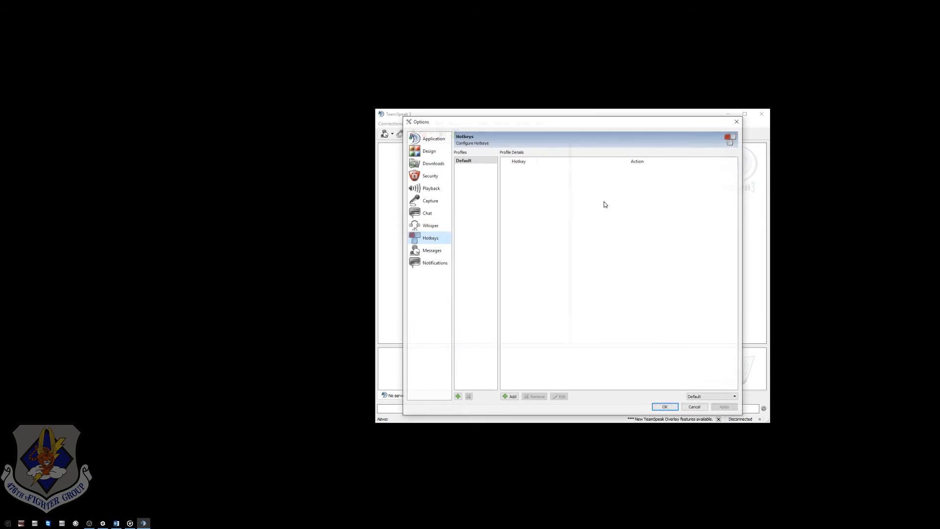
pyautogui.click(431, 201)
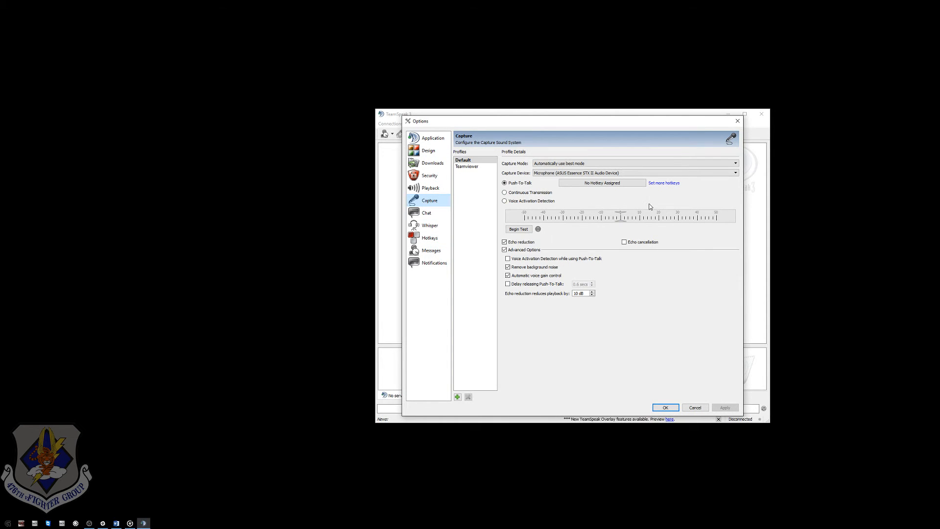
pyautogui.click(663, 184)
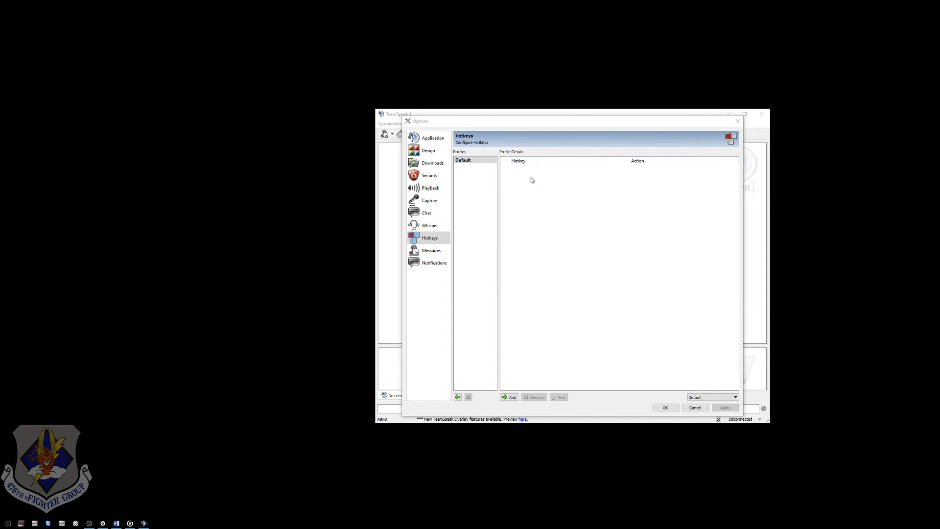
# Add a push-to-talk hotkey for the Default capture profile on Button 4 of the HOTAS Warthog throttle
pyautogui.click(512, 398)
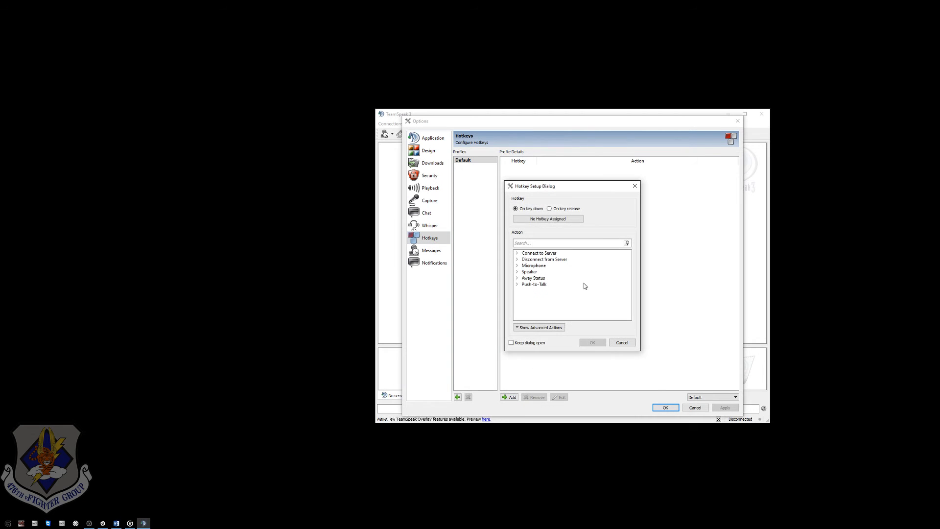
pyautogui.click(533, 284)
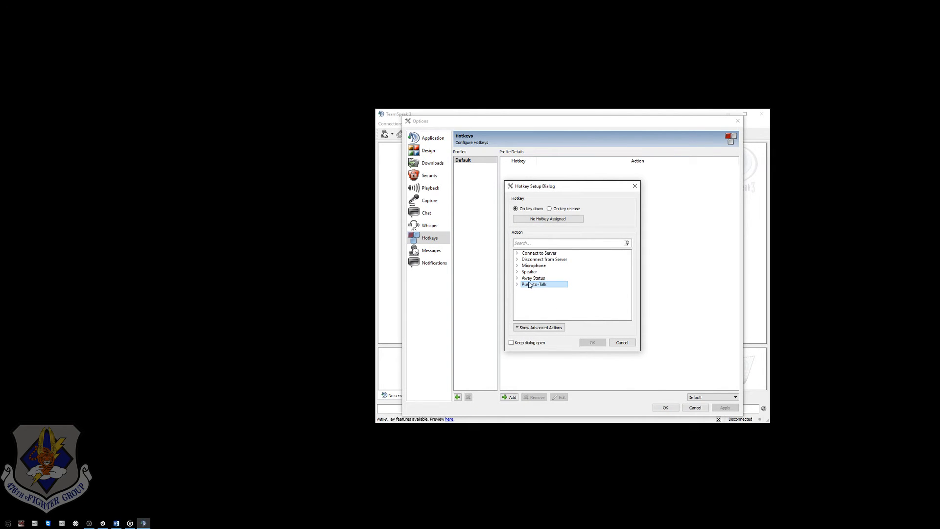
pyautogui.doubleClick(534, 284)
pyautogui.click(528, 292)
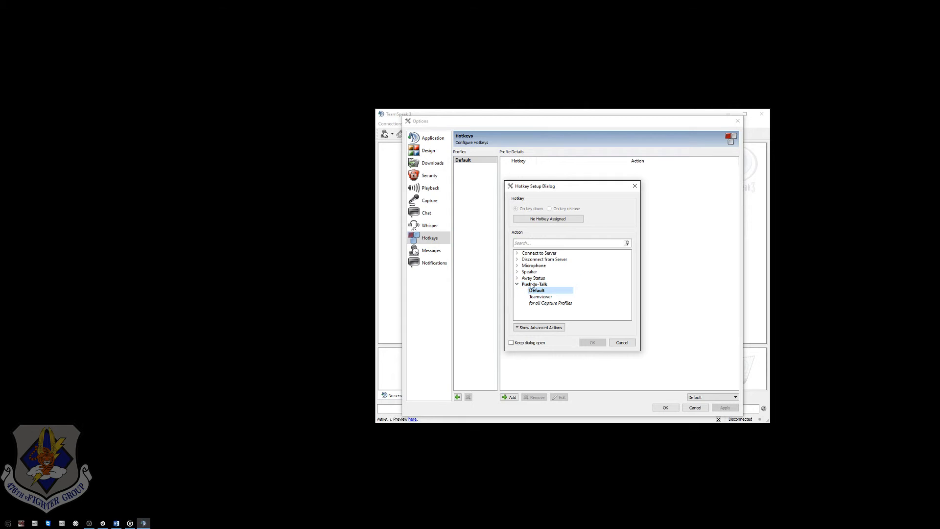
pyautogui.click(553, 220)
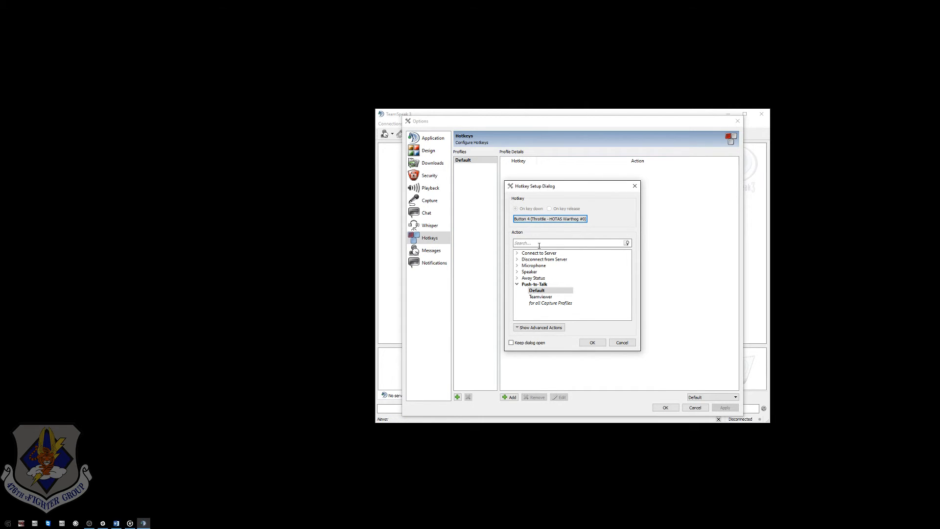
pyautogui.click(599, 343)
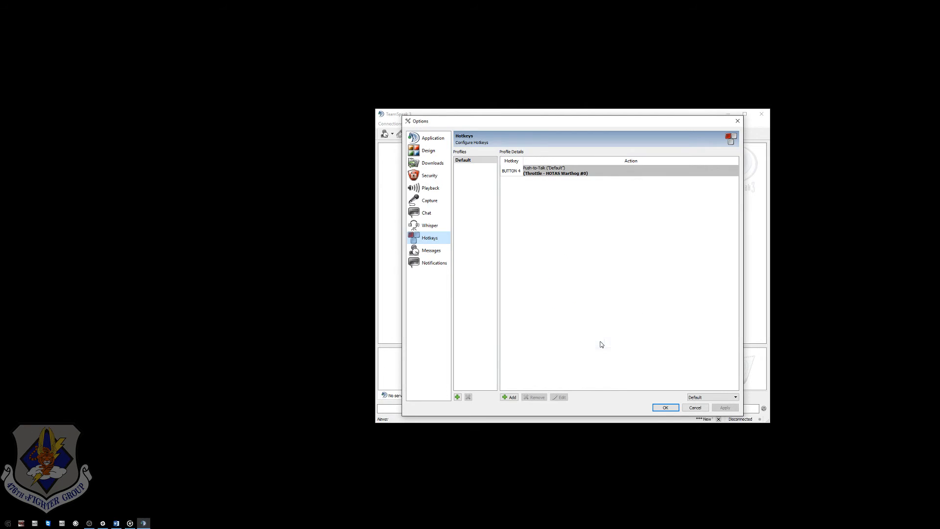
# Add a second push-to-talk hotkey for the Default capture profile on Button 5 of the HOTAS Warthog throttle
pyautogui.click(510, 397)
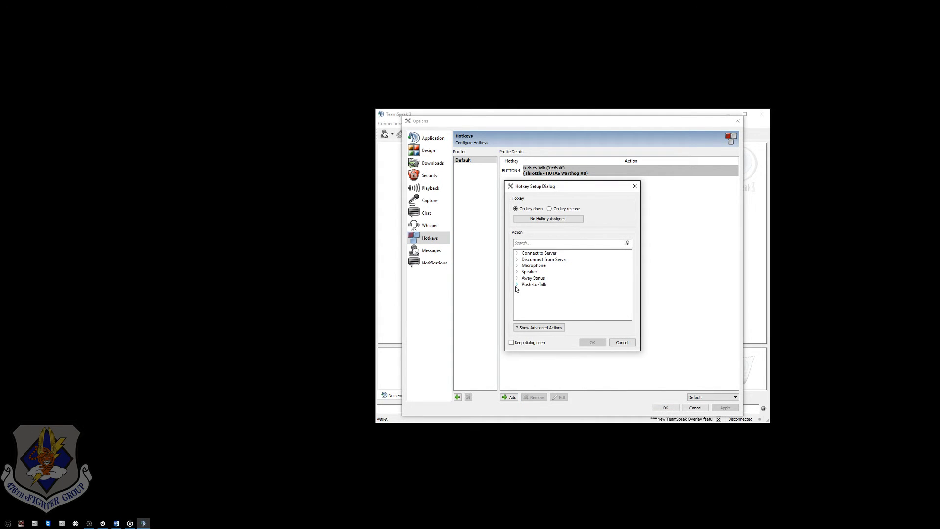
pyautogui.click(517, 285)
pyautogui.click(536, 291)
pyautogui.click(548, 220)
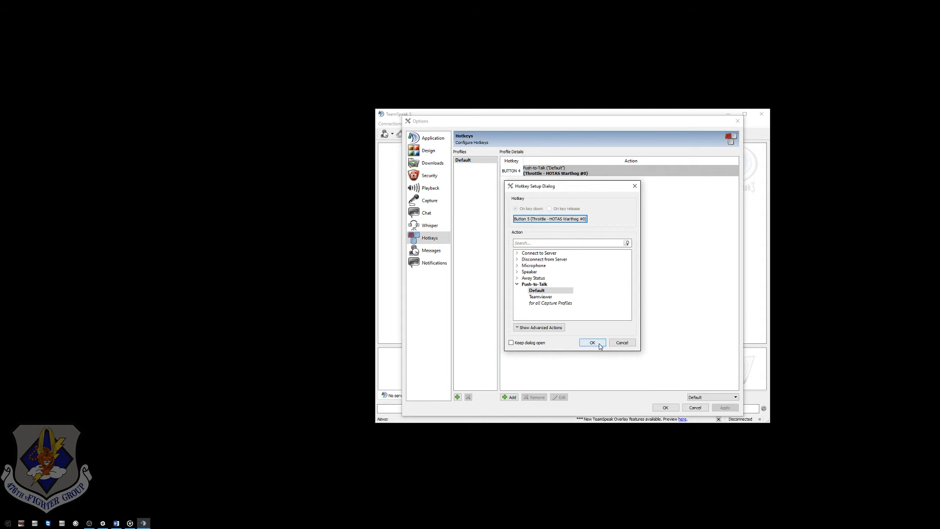
pyautogui.click(593, 342)
# Add a third Default push-to-talk hotkey on Button 6 of the HOTAS Warthog throttle and save the options
pyautogui.click(509, 397)
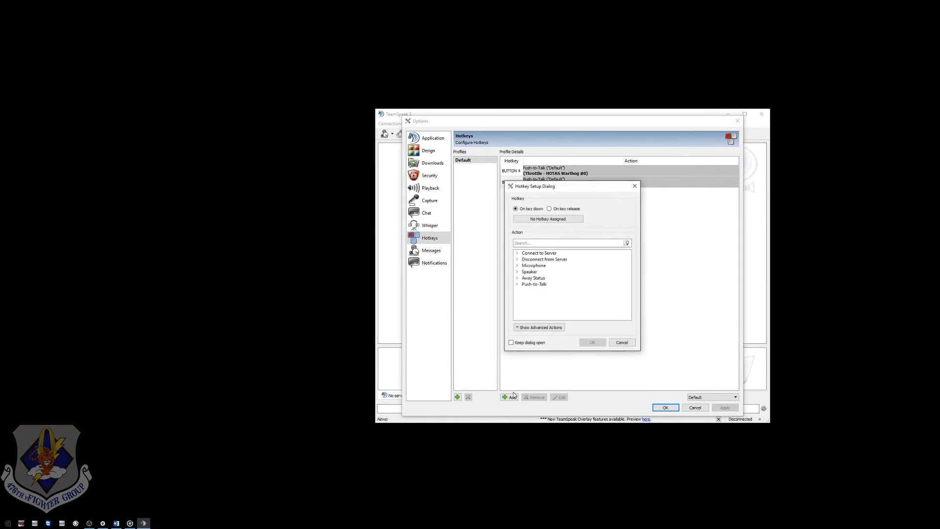
pyautogui.doubleClick(535, 285)
pyautogui.click(536, 290)
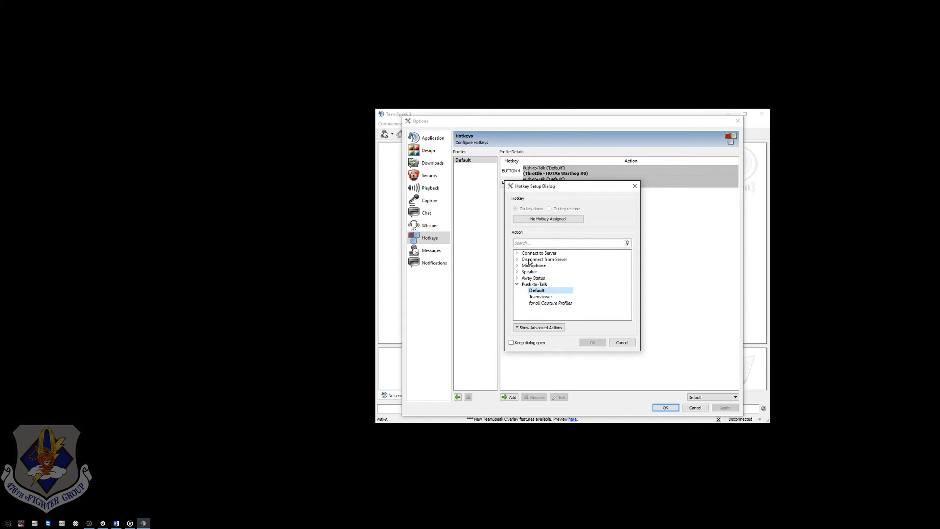
pyautogui.click(548, 219)
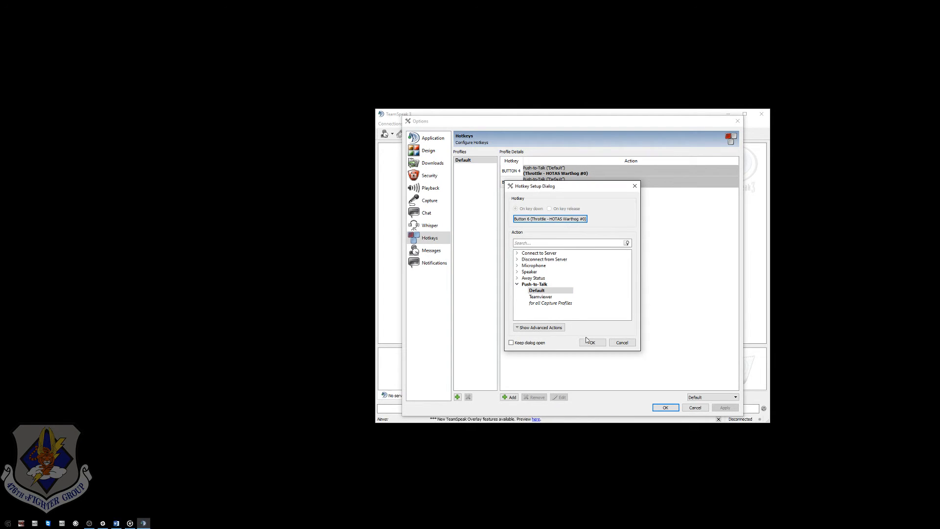
pyautogui.click(591, 342)
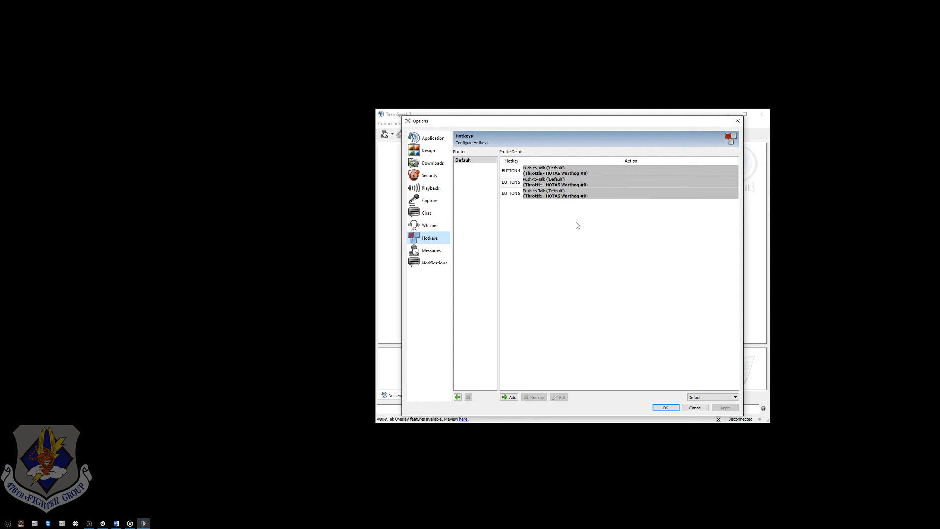
pyautogui.click(668, 408)
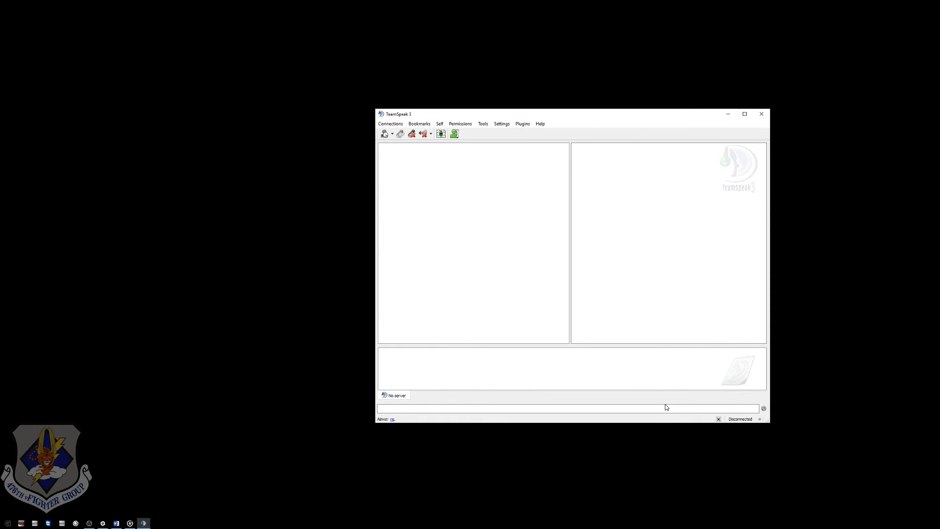
# Restart TeamSpeak, connect to the bookmarked 476th vFighter Group server and join the Alpha briefing room
pyautogui.click(762, 113)
pyautogui.click(419, 124)
pyautogui.click(423, 176)
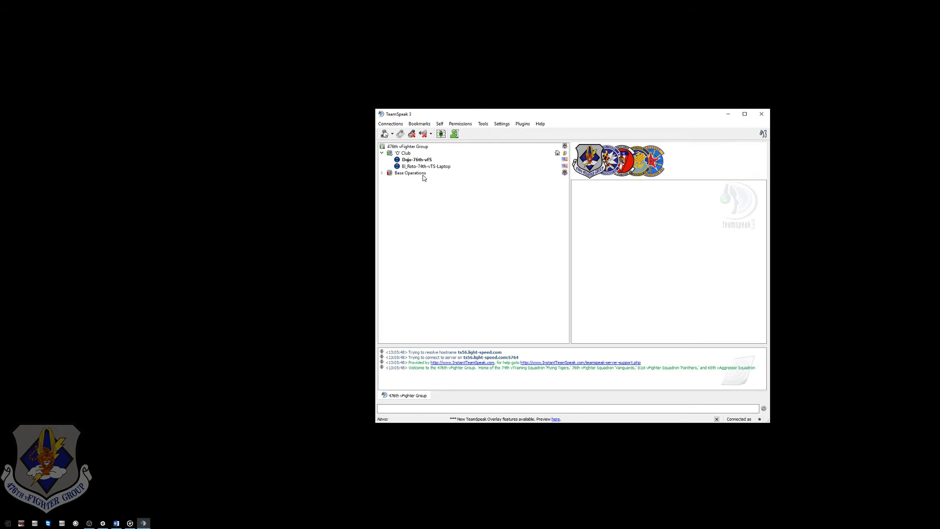
pyautogui.doubleClick(415, 239)
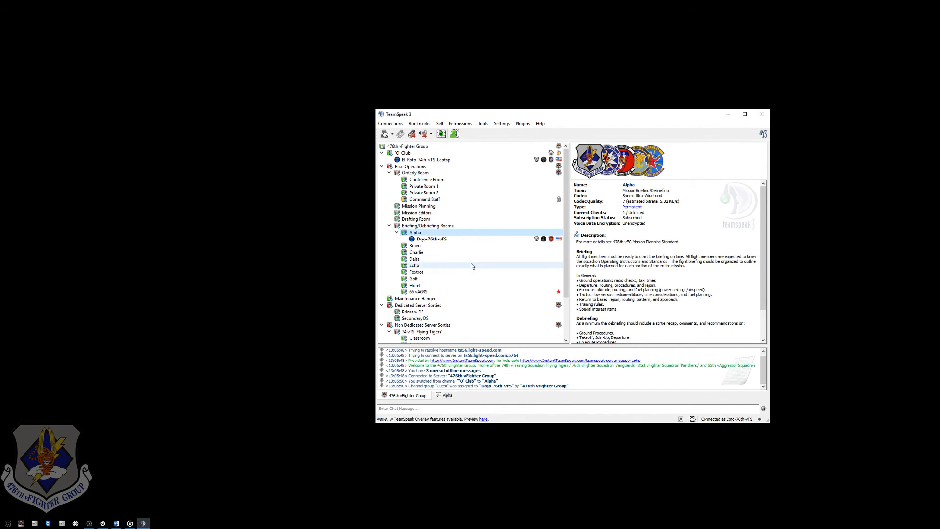
# Select your own client entry in the Alpha channel to check its UniversRadio status, and move the TeamSpeak window aside
pyautogui.click(440, 245)
pyautogui.click(442, 239)
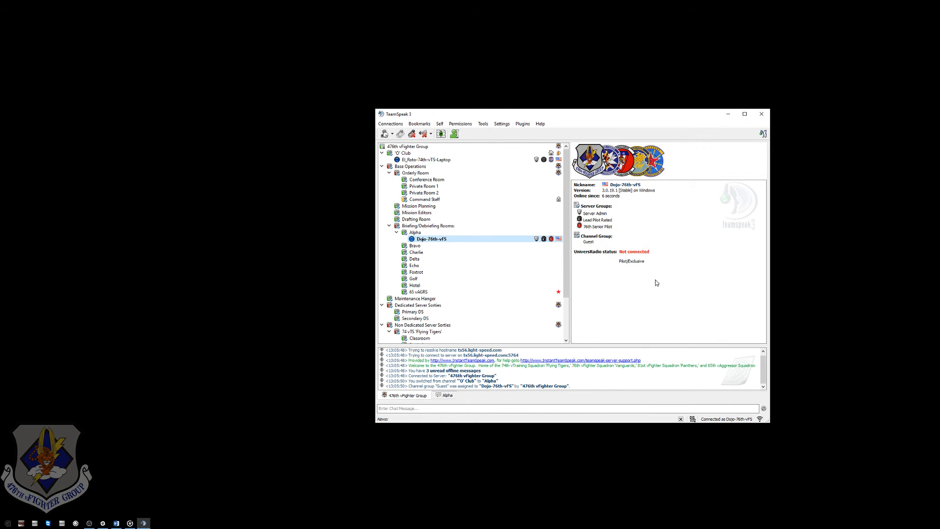
pyautogui.click(29, 100)
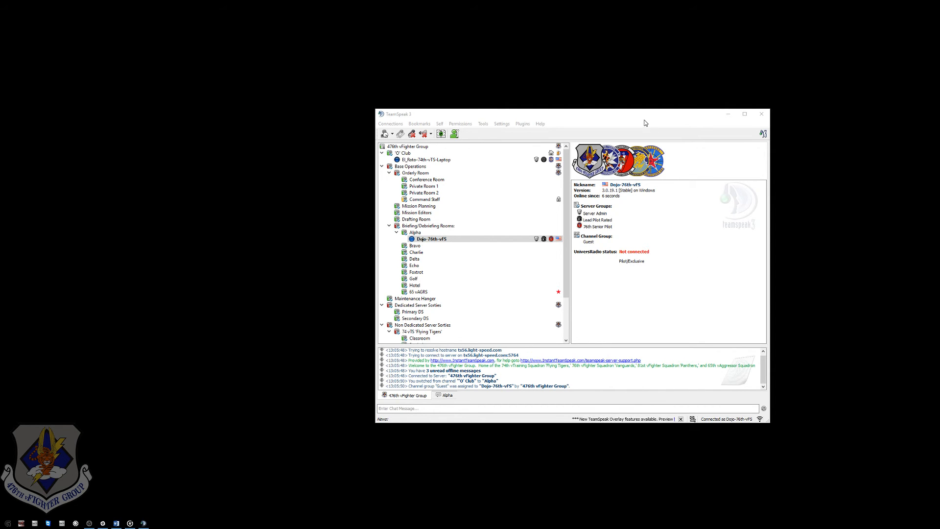
pyautogui.moveTo(644, 117); pyautogui.dragTo(759, 97)
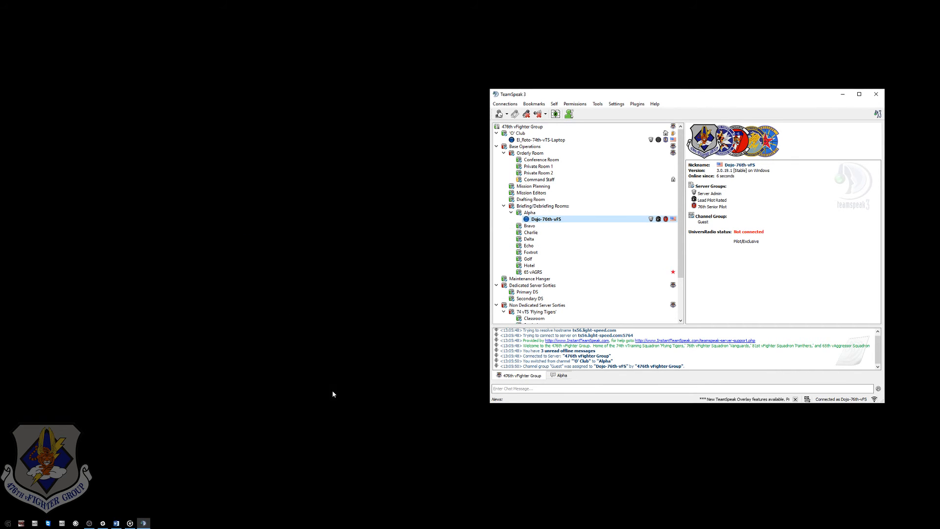
# Switch to DCS World and start the A-10C instant action mission NEVADA Landing
pyautogui.click(381, 522)
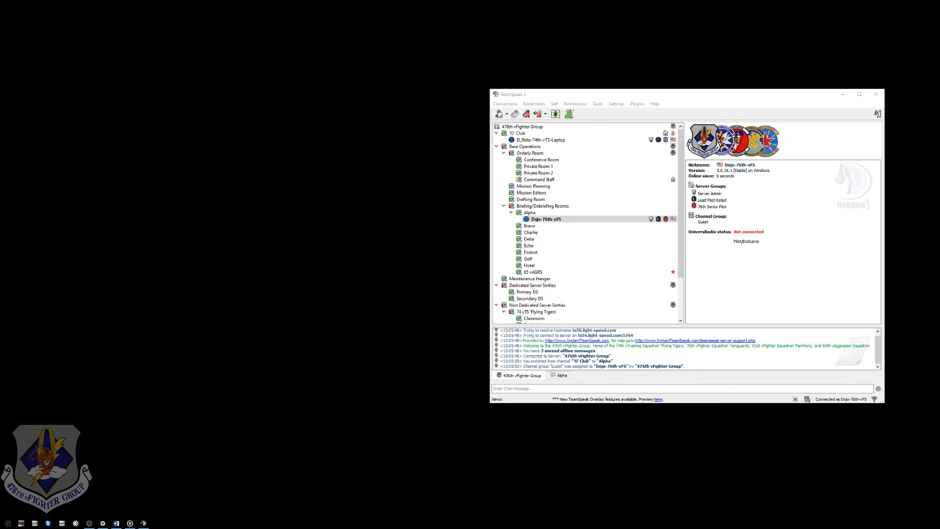
pyautogui.press('super+Tab')
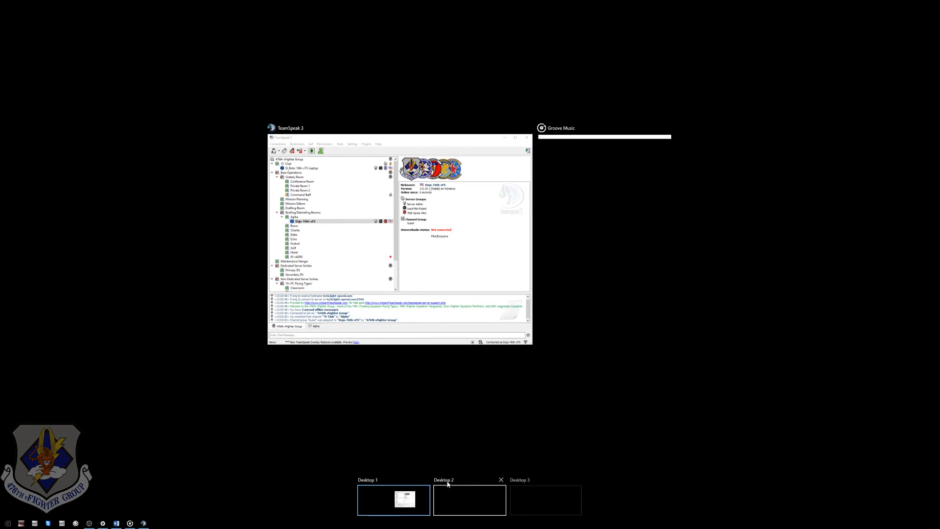
pyautogui.click(410, 494)
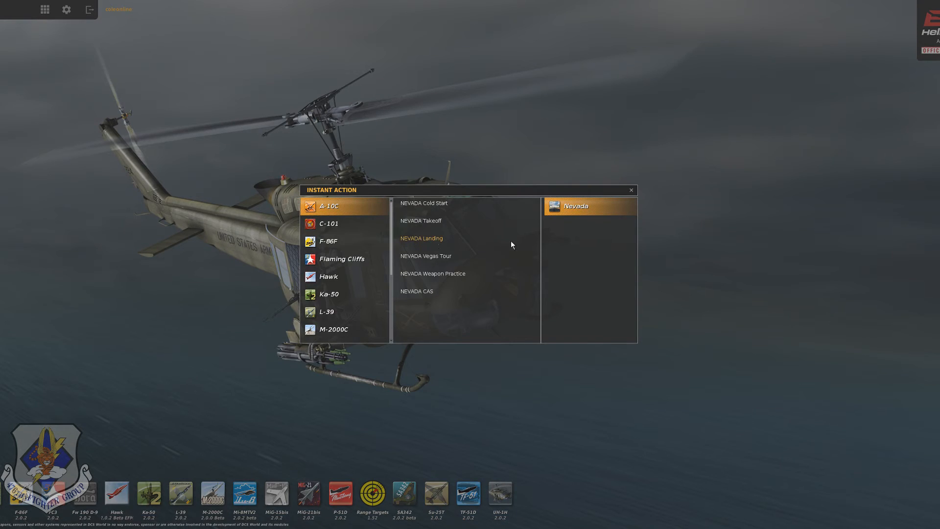
pyautogui.click(421, 239)
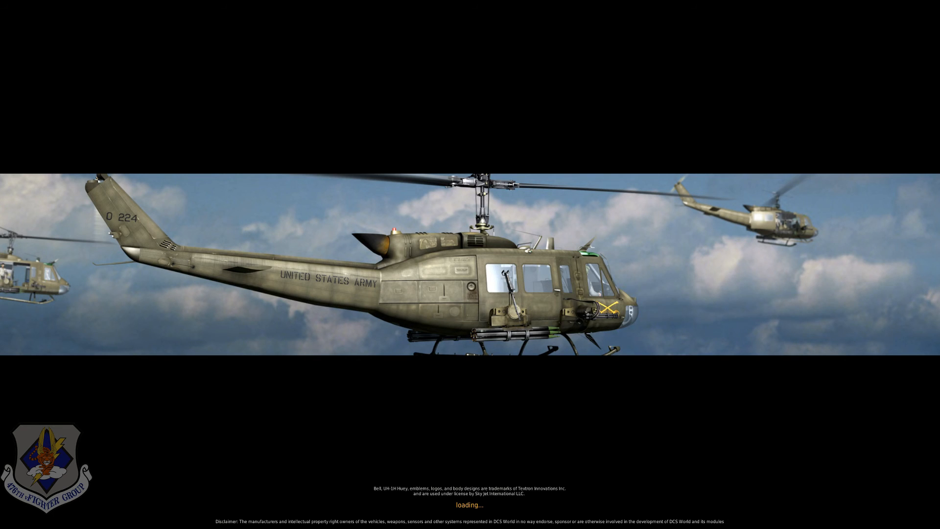
# Check TeamSpeak while the mission loads, return to DCS, start the A-10C Landing flight and turn on active pause
pyautogui.hotkey('alt', 'Tab')
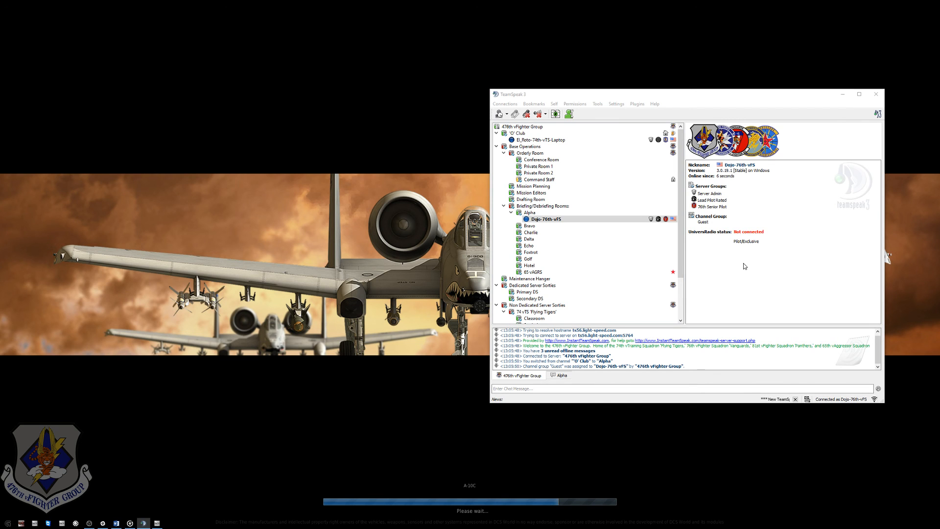
pyautogui.click(786, 102)
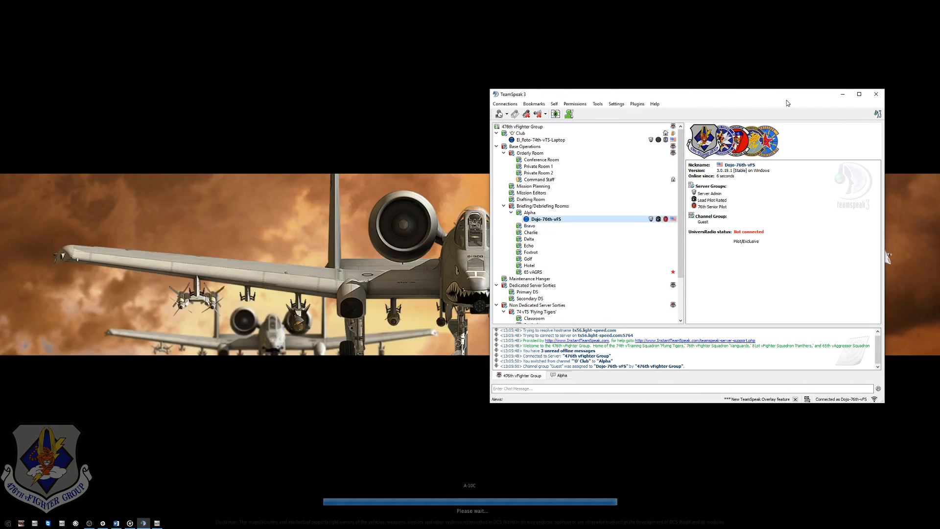
pyautogui.click(397, 400)
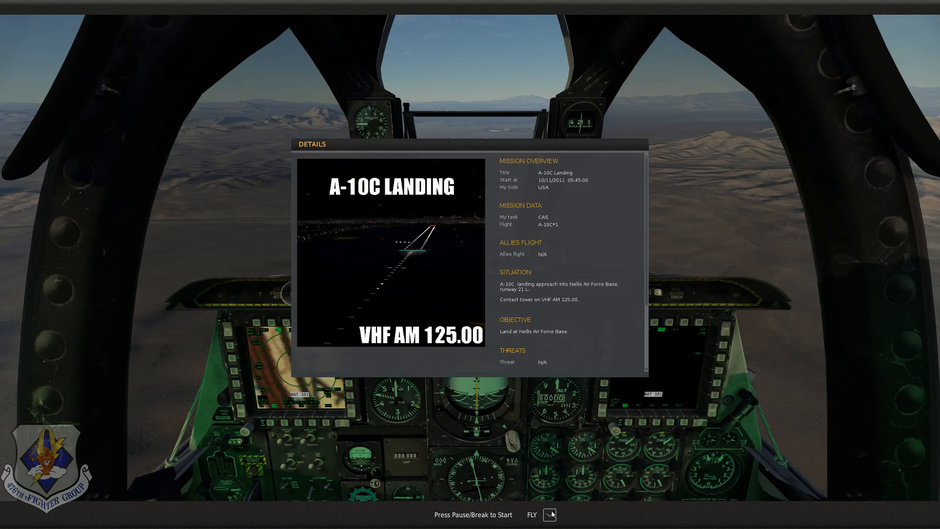
pyautogui.click(552, 515)
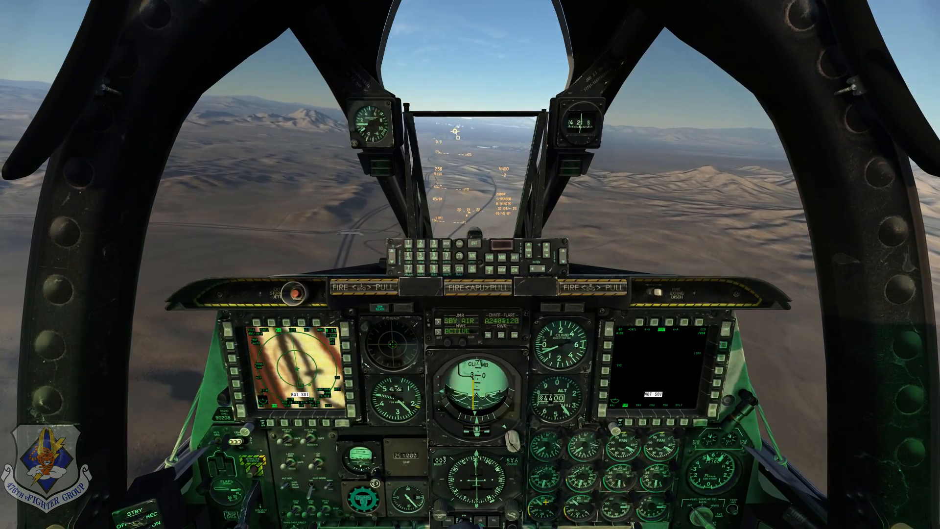
pyautogui.press('shift+super+Pause')
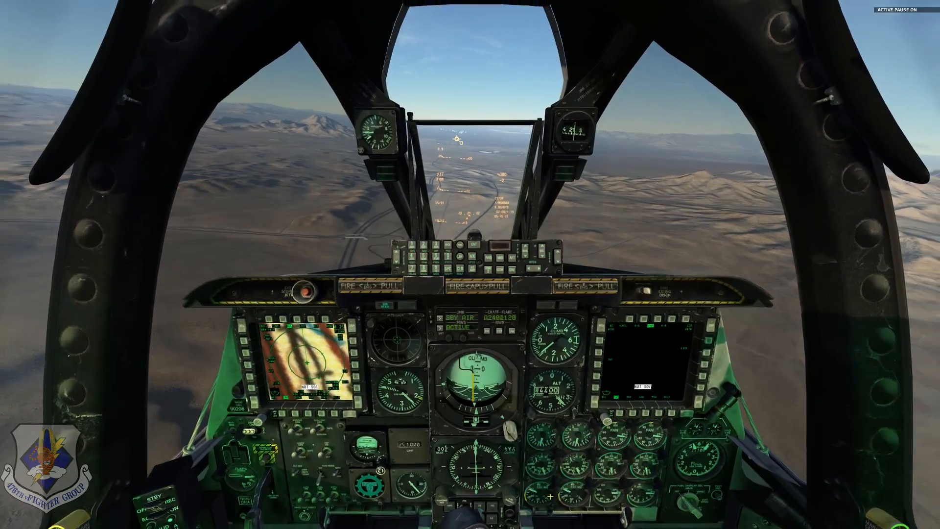
# Switch to TeamSpeak and compare the UniversRadio status and radio frequencies of your own client entry with the other client's information
pyautogui.hotkey('alt', 'Tab')
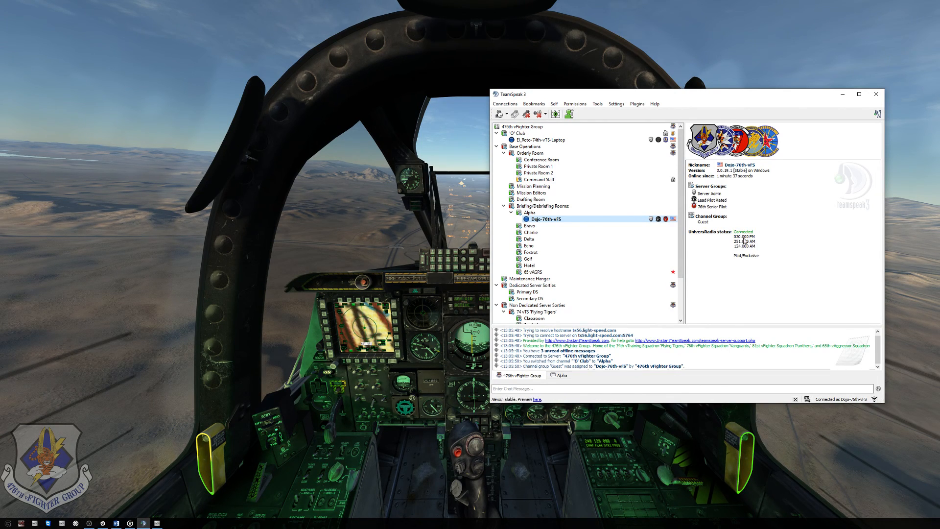
pyautogui.click(745, 240)
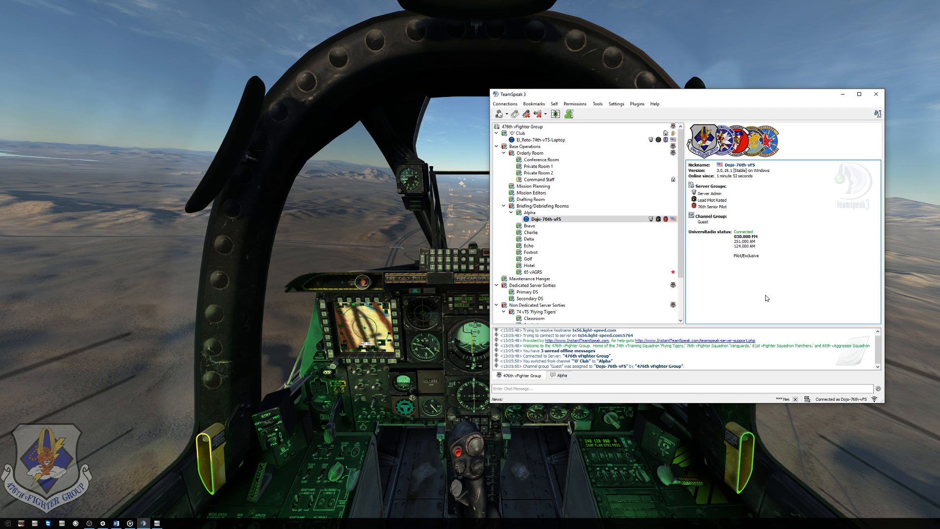
pyautogui.click(560, 140)
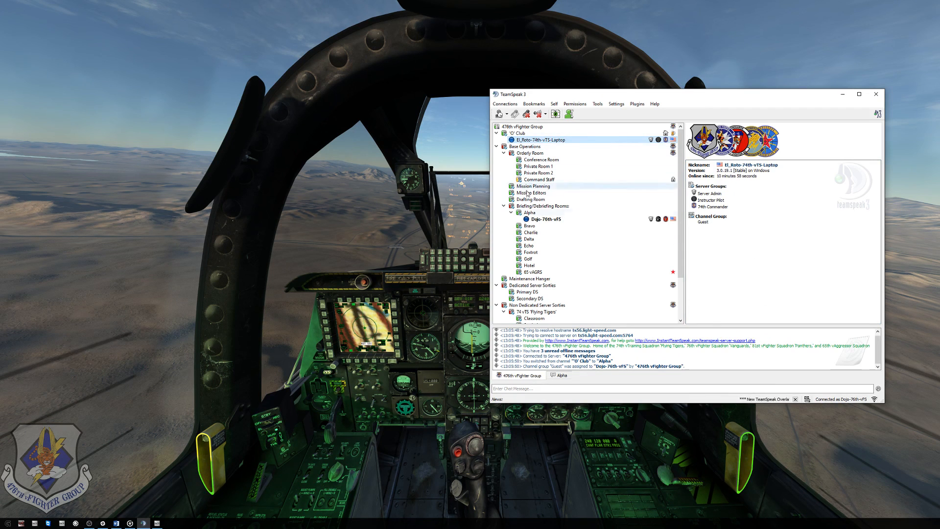
pyautogui.click(546, 219)
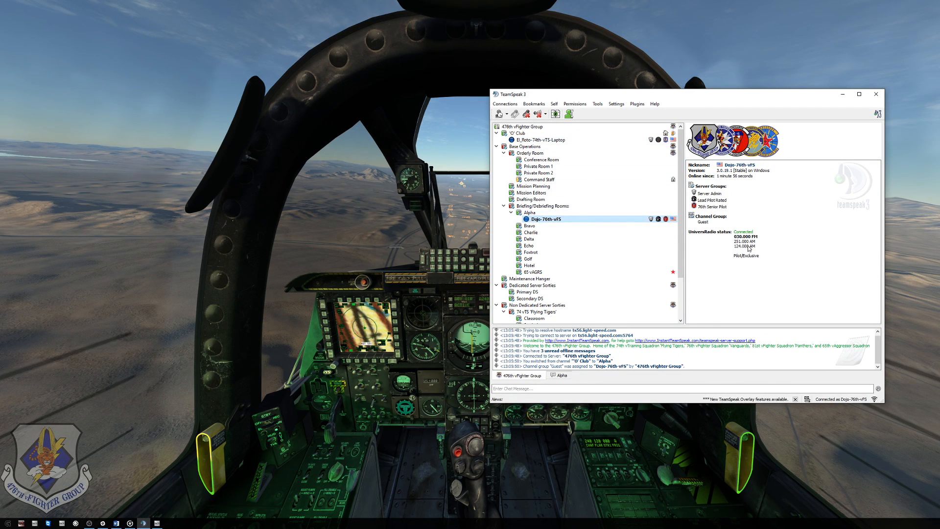